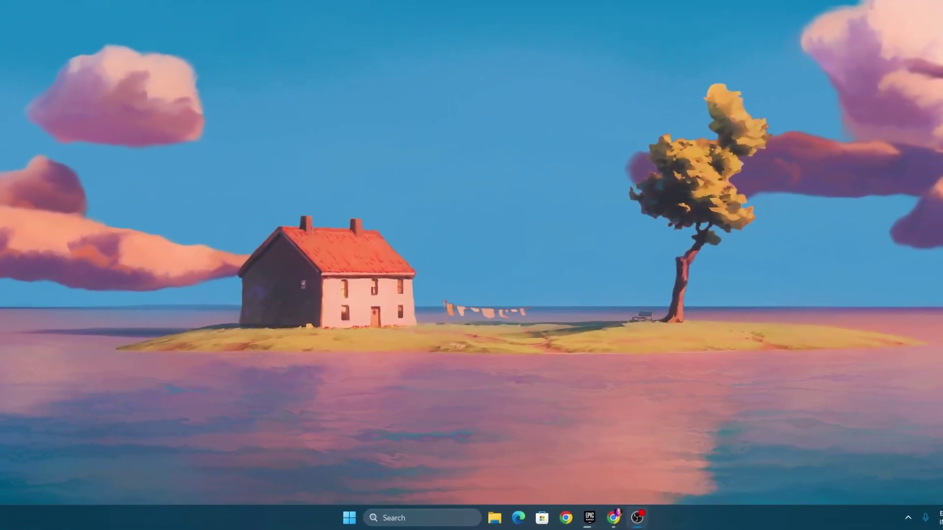
# Step: Search 'temp' and permanently delete the temporary files, including the 209 MB Recycle Bin
pyautogui.click(424, 516)
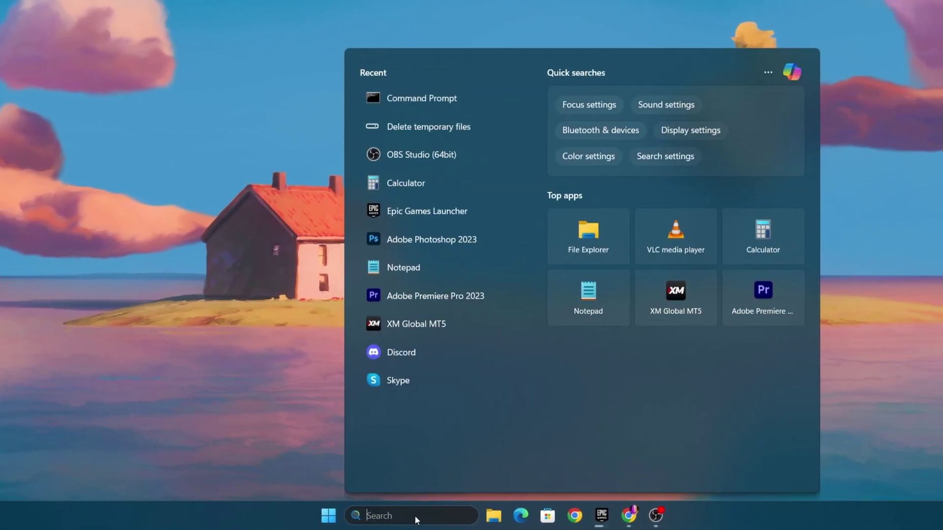
pyautogui.write('temp')
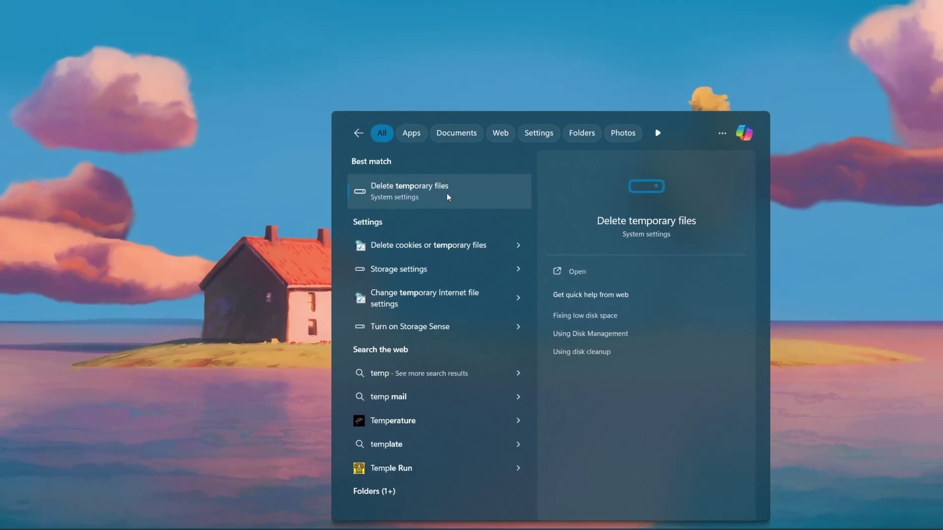
pyautogui.click(442, 162)
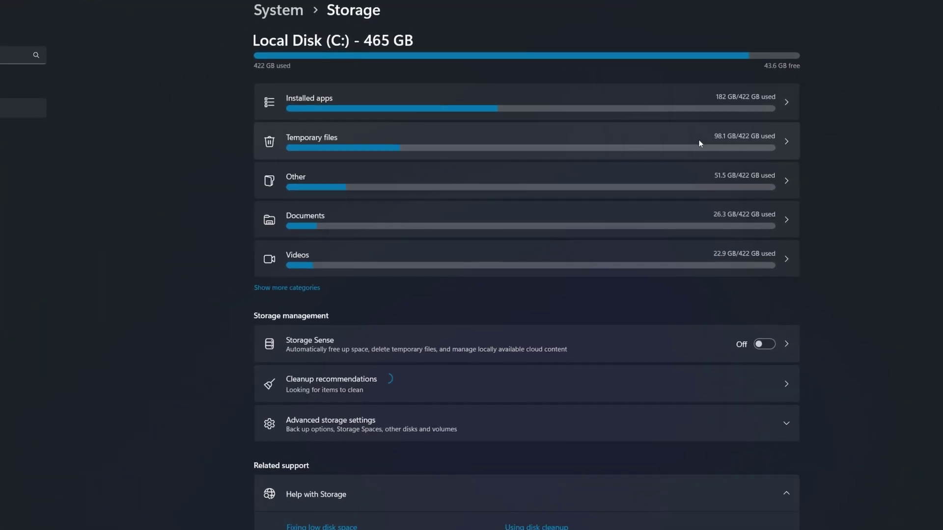
pyautogui.click(544, 147)
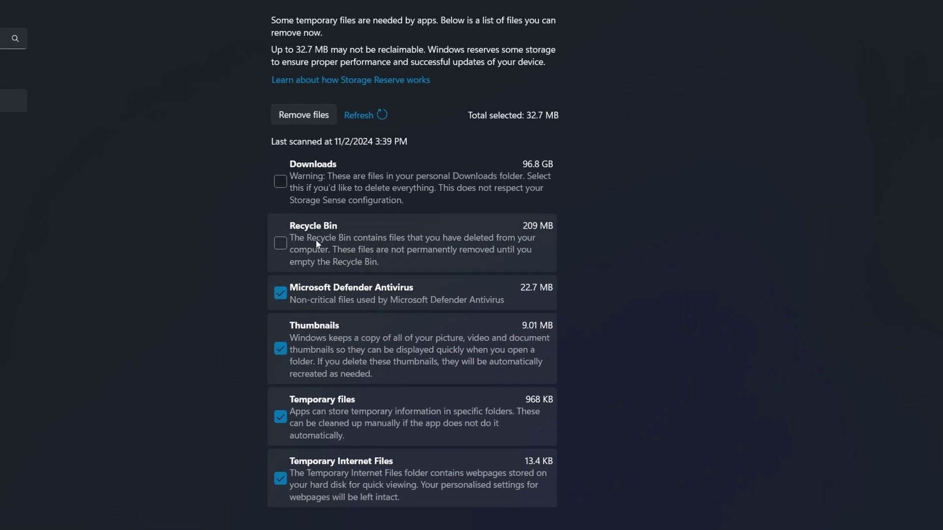
pyautogui.click(344, 258)
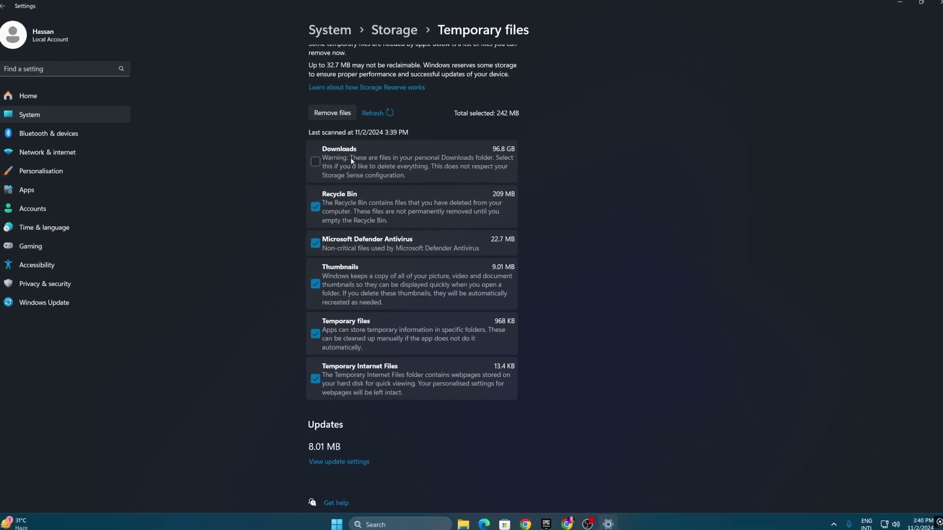
pyautogui.click(329, 104)
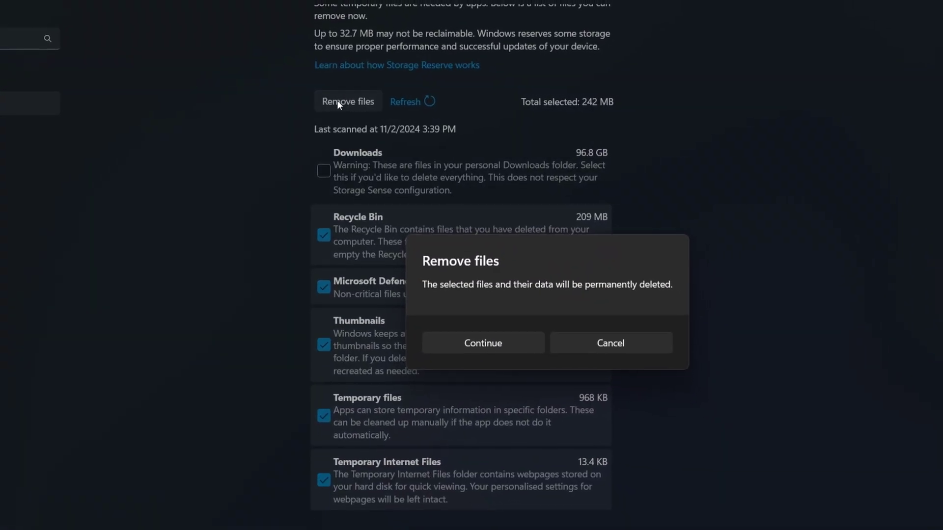
pyautogui.click(488, 350)
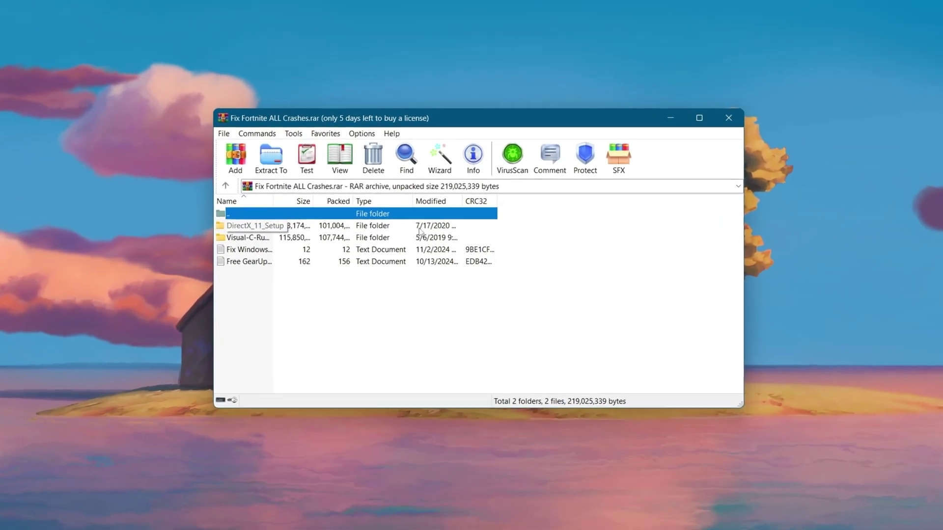
# Step: Extract the DirectX and Visual C++ folders and both text files to the desktop, then close WinRAR
pyautogui.moveTo(546, 231); pyautogui.dragTo(336, 269)
pyautogui.moveTo(238, 231); pyautogui.dragTo(192, 249)
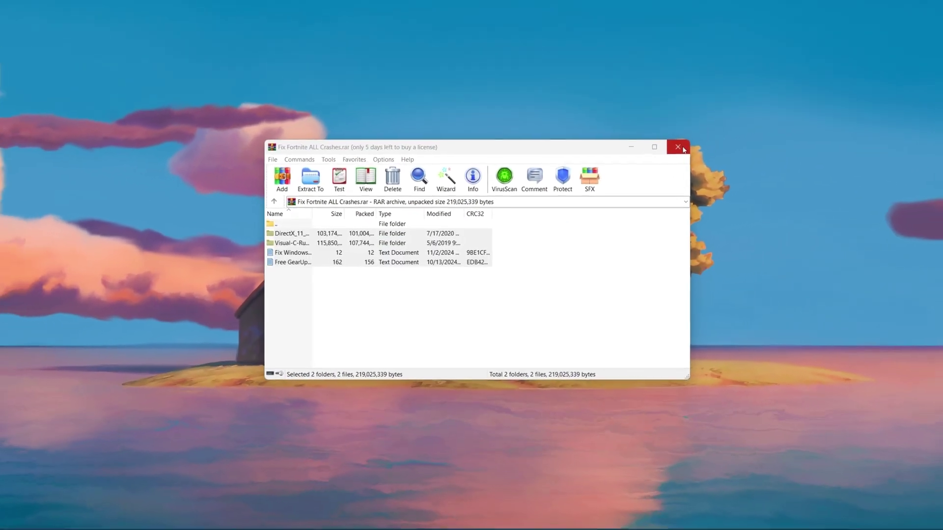
pyautogui.click(713, 126)
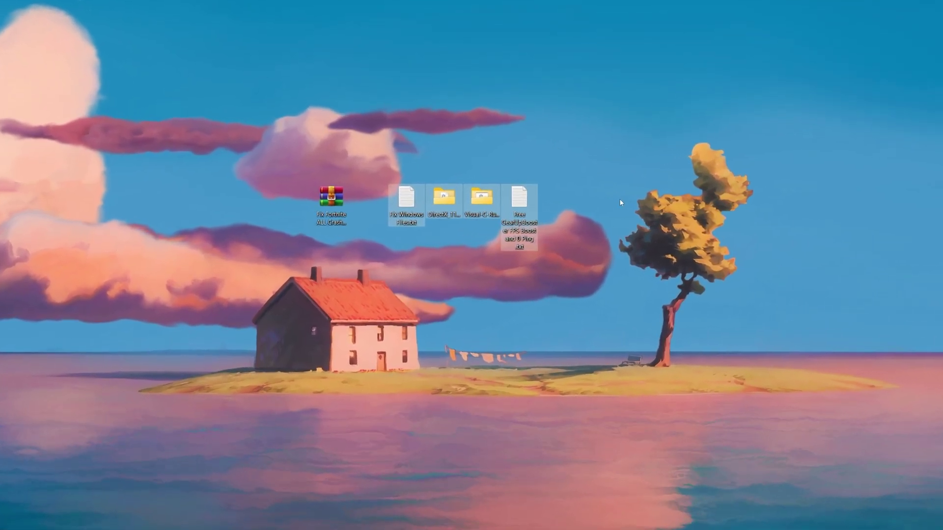
pyautogui.click(463, 291)
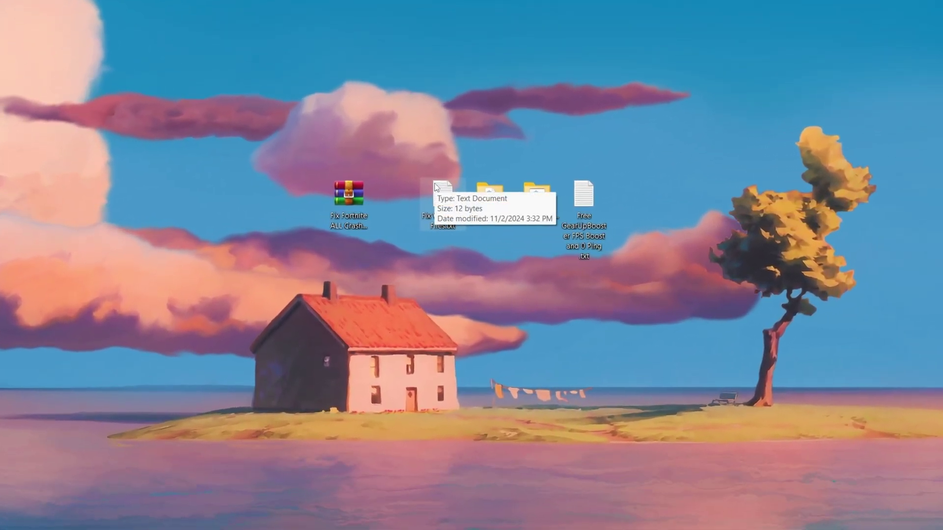
# Step: Open Fix Windows Files.txt and copy its SFC /scannow command
pyautogui.doubleClick(441, 195)
pyautogui.hotkey('ctrl', 'a')
pyautogui.hotkey('ctrl', 'c')
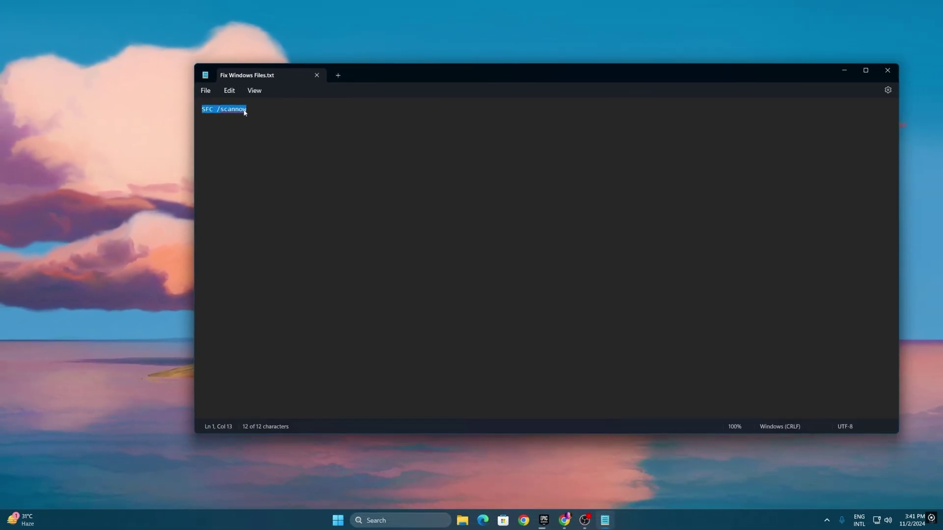
pyautogui.click(386, 520)
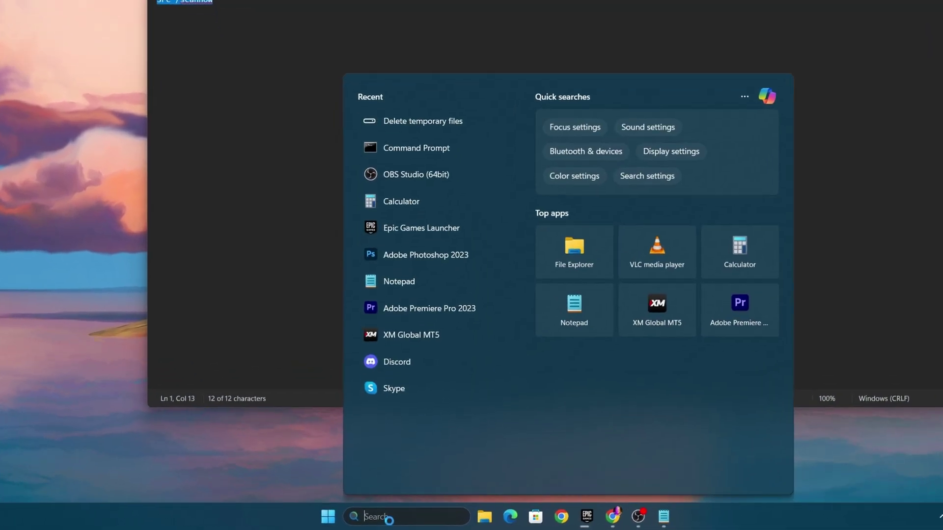
# Step: Run SFC /scannow in an administrator Command Prompt until it reports no integrity violations
pyautogui.write('cmd')
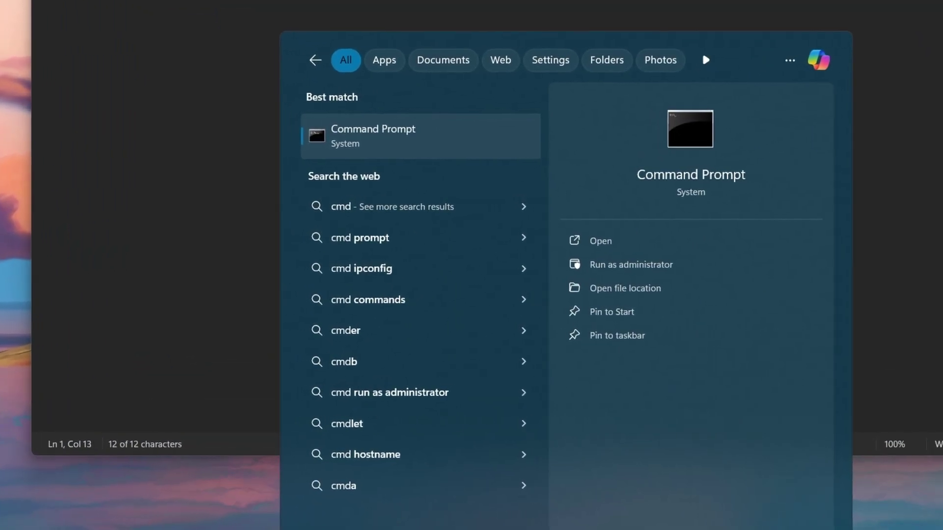
pyautogui.click(620, 275)
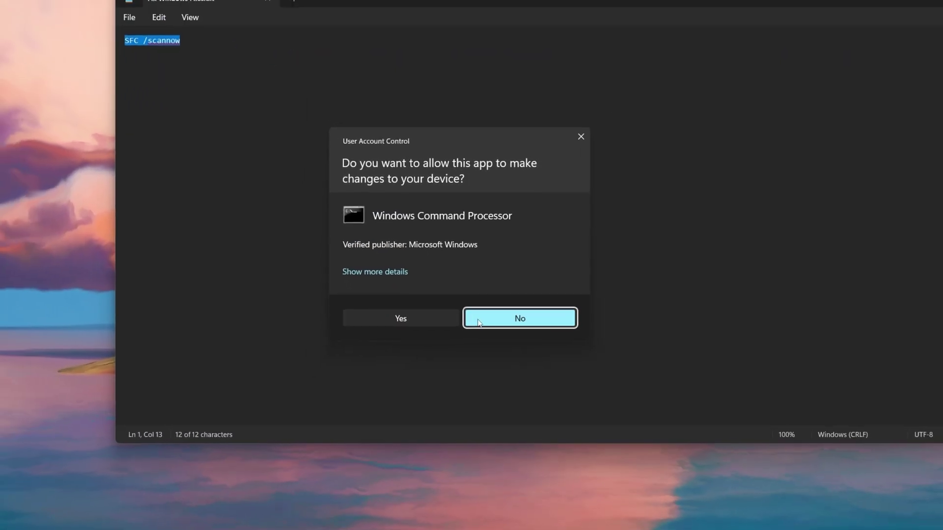
pyautogui.click(414, 327)
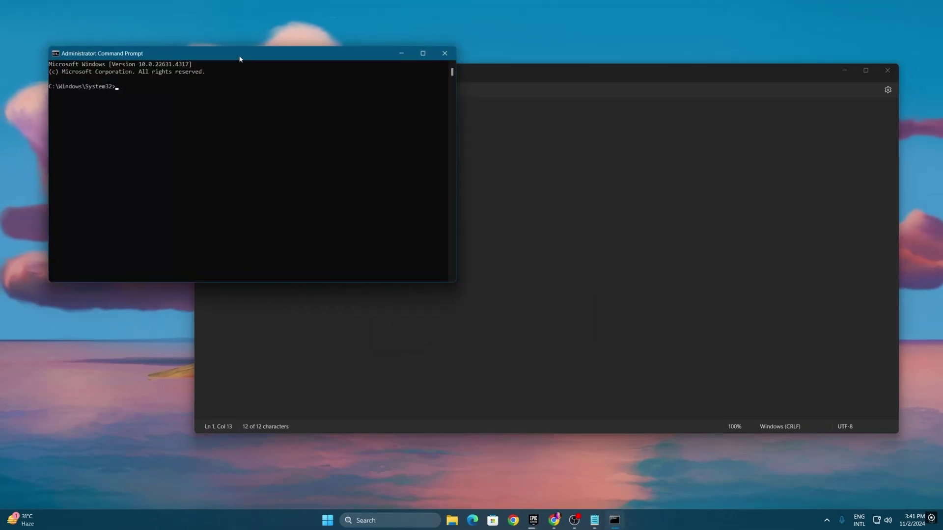
pyautogui.moveTo(239, 59); pyautogui.dragTo(511, 142)
pyautogui.hotkey('ctrl', 'v')
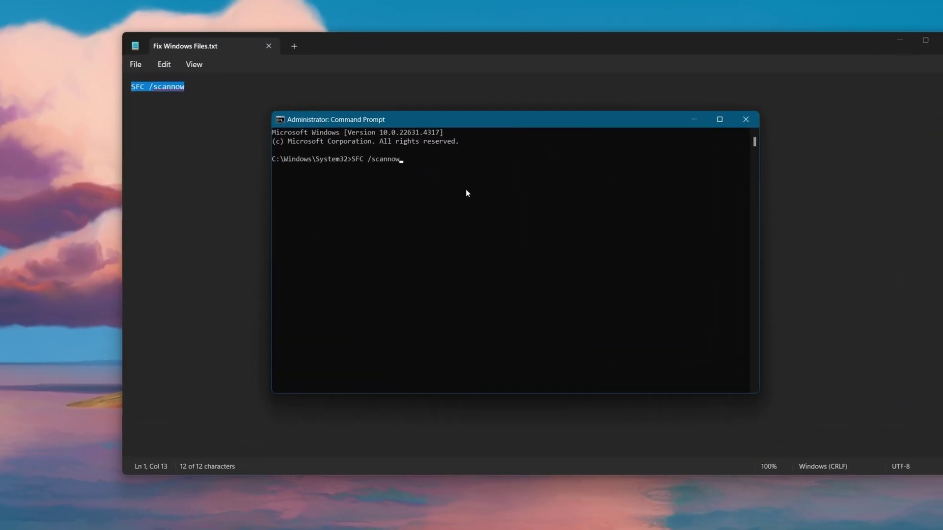
pyautogui.press('Return')
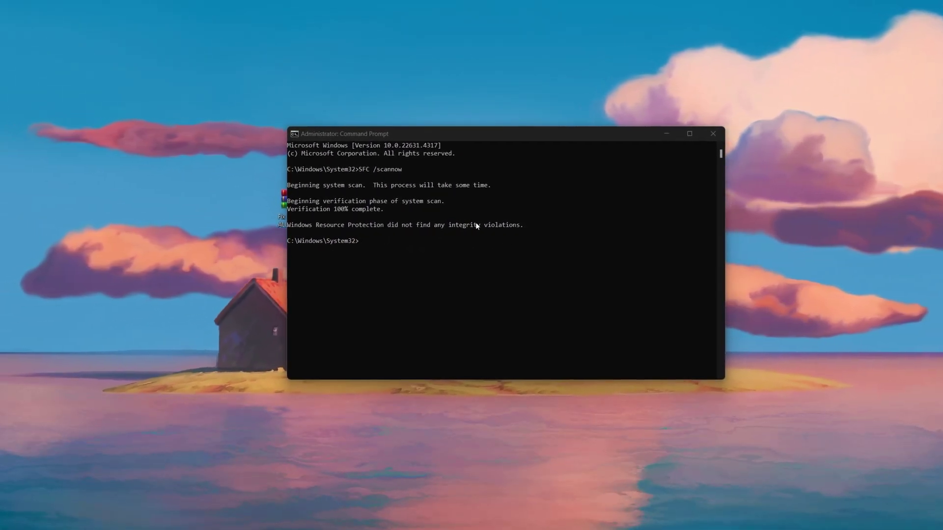
pyautogui.click(713, 133)
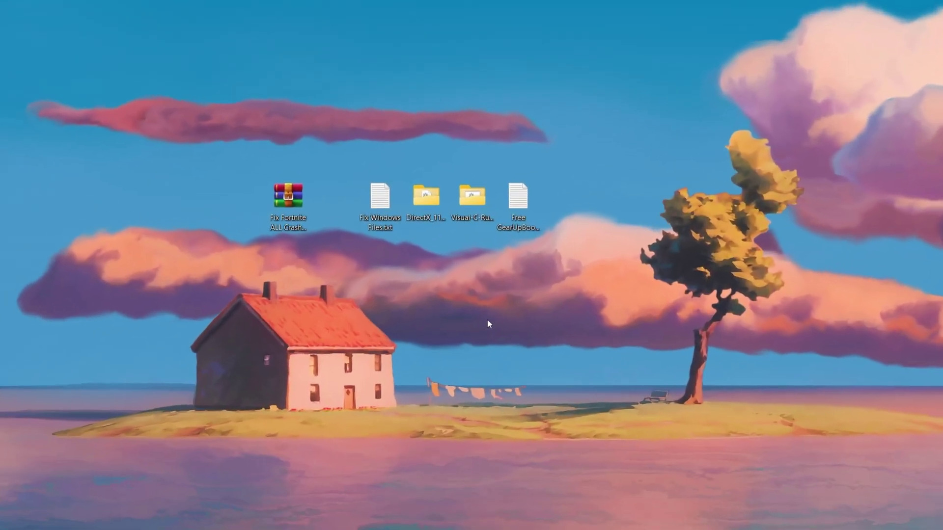
# Step: Launch DXSETUP.exe from the DirectX_11_Setup folder with administrator permission
pyautogui.click(432, 199)
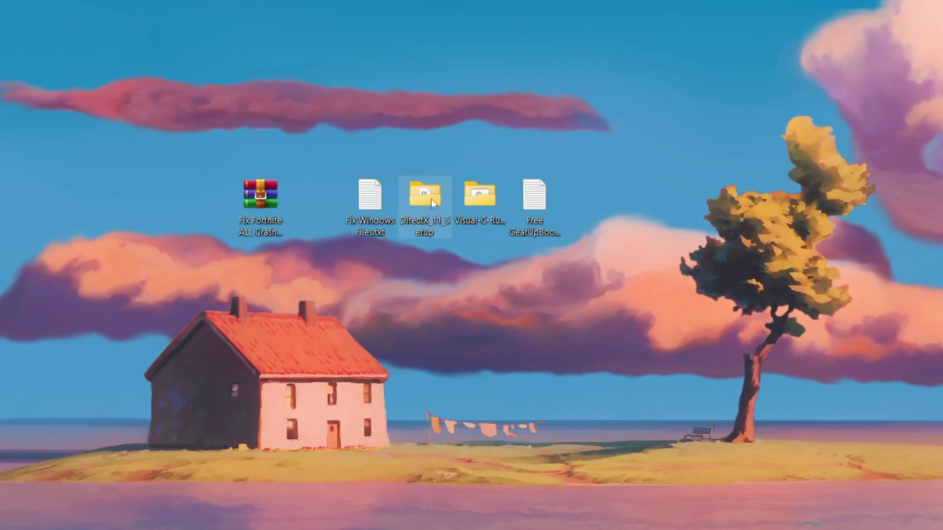
pyautogui.doubleClick(432, 199)
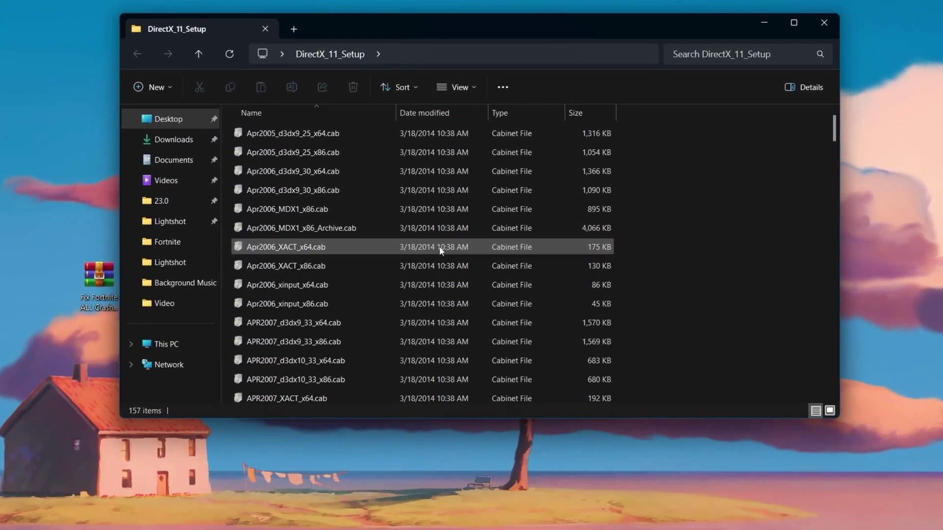
pyautogui.moveTo(834, 132); pyautogui.dragTo(834, 153)
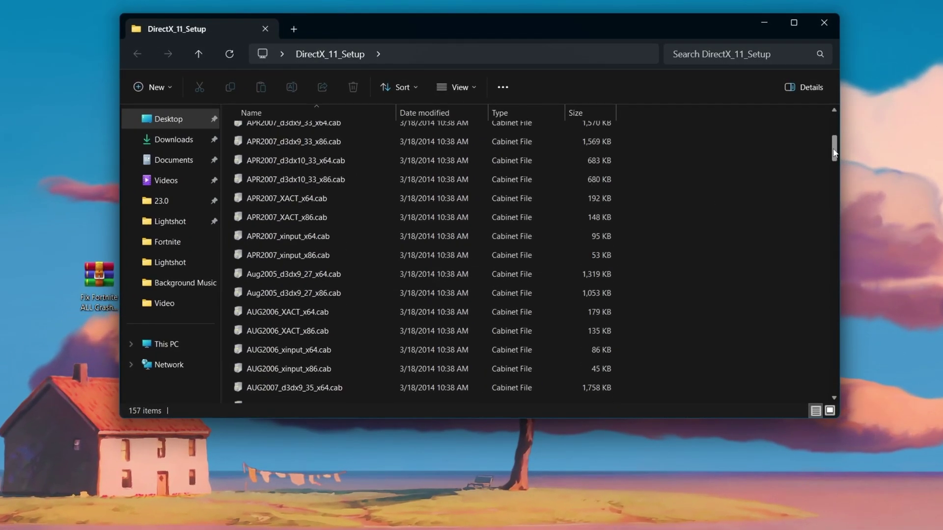
pyautogui.moveTo(821, 252); pyautogui.dragTo(829, 223)
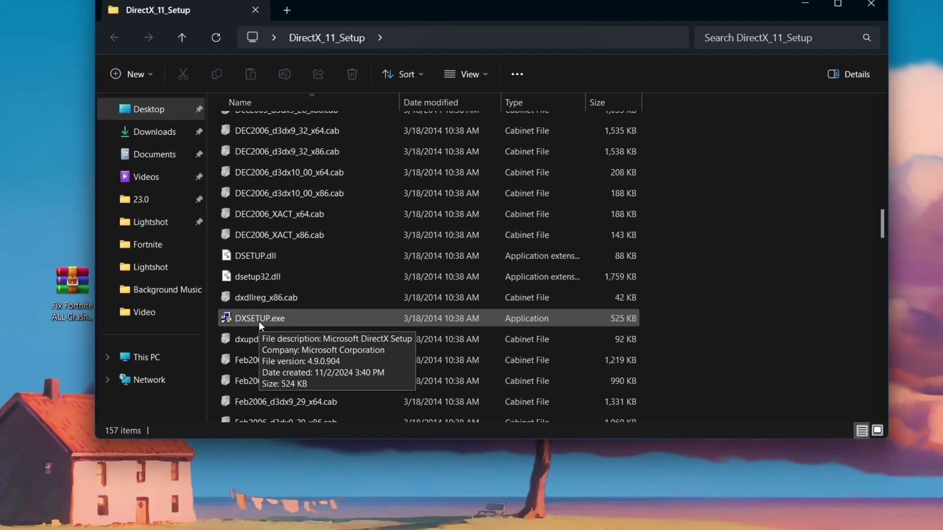
pyautogui.doubleClick(259, 319)
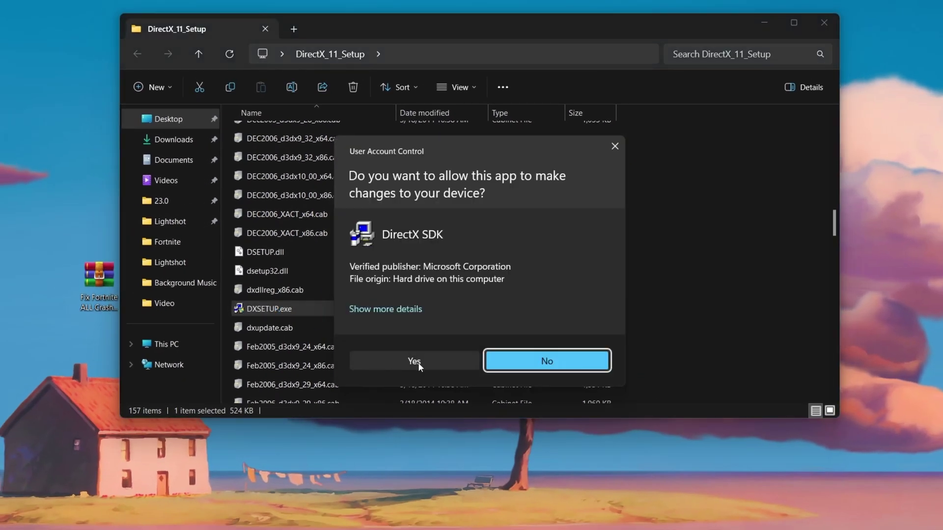
pyautogui.click(417, 362)
pyautogui.moveTo(59, 92); pyautogui.dragTo(617, 238)
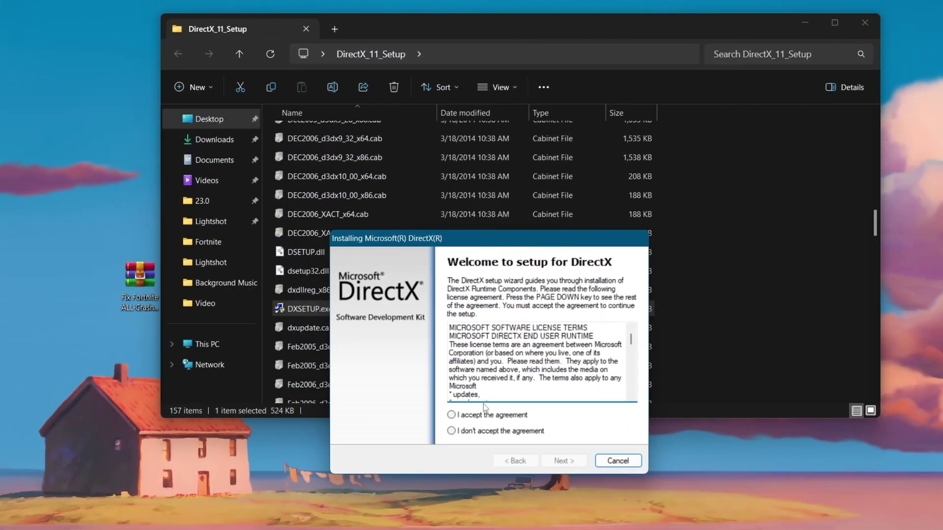
# Step: Accept the license, install the DirectX runtime and .NET Framework 3.5, and close the setup
pyautogui.click(473, 415)
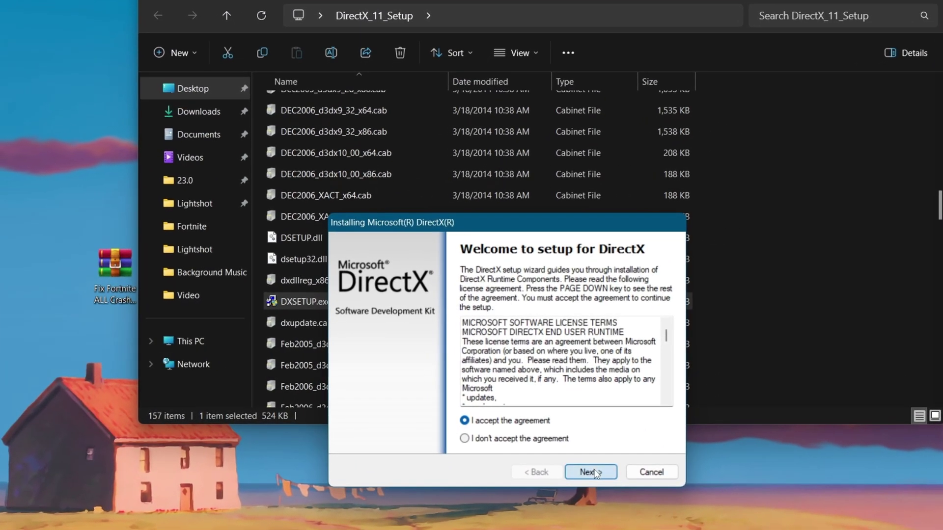
pyautogui.click(563, 461)
pyautogui.click(592, 473)
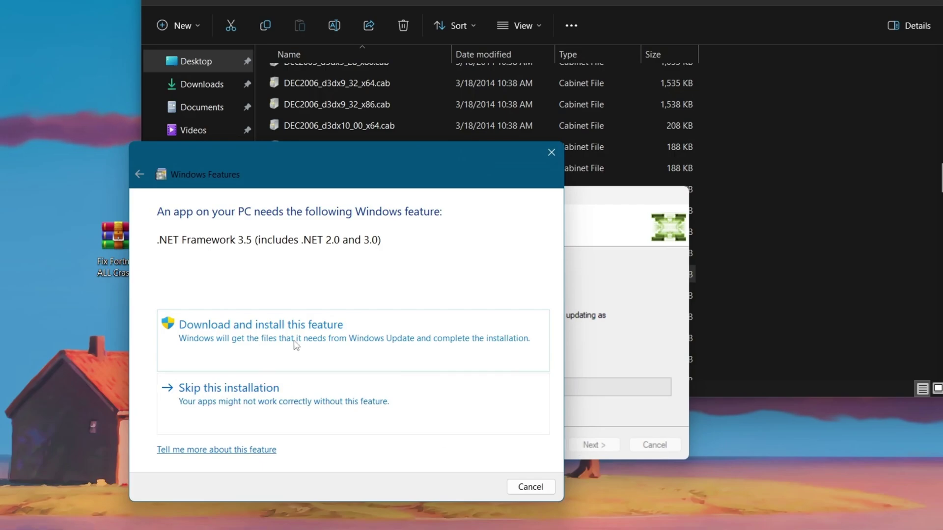
pyautogui.moveTo(275, 171); pyautogui.dragTo(376, 158)
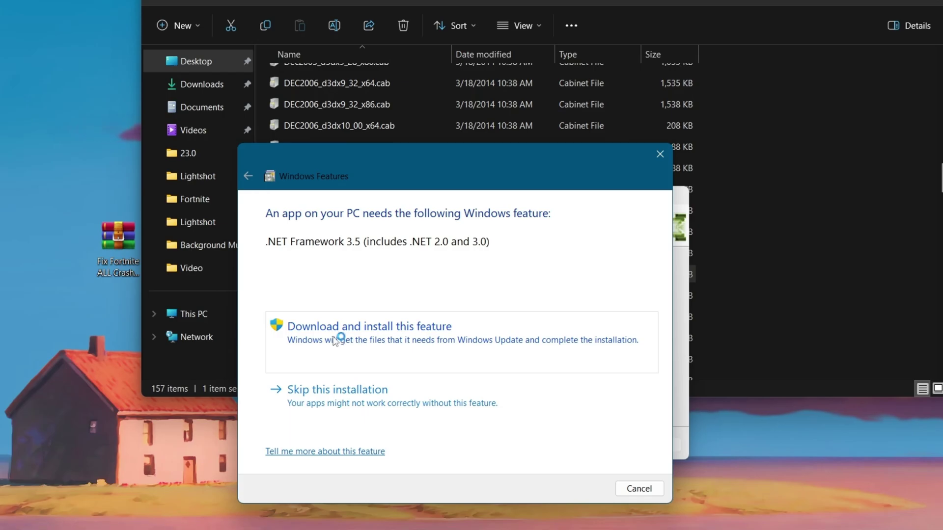
pyautogui.click(334, 341)
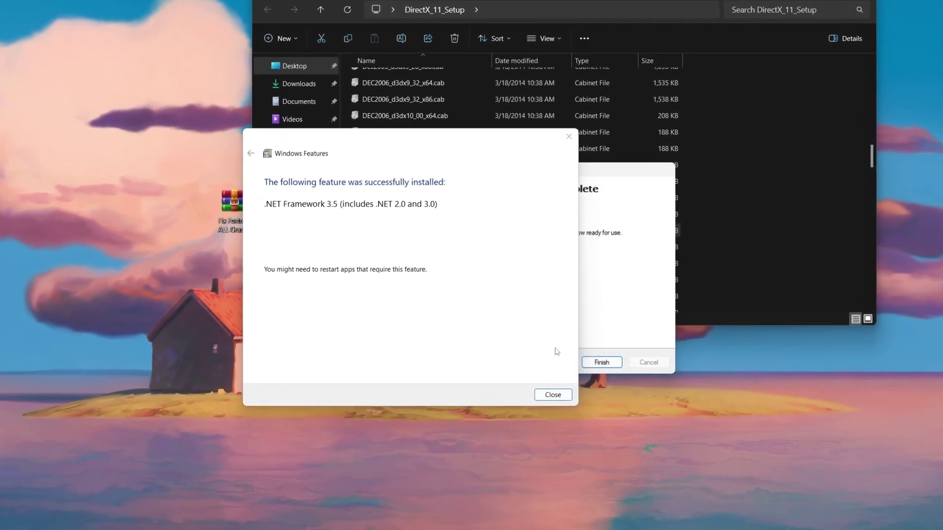
pyautogui.click(537, 412)
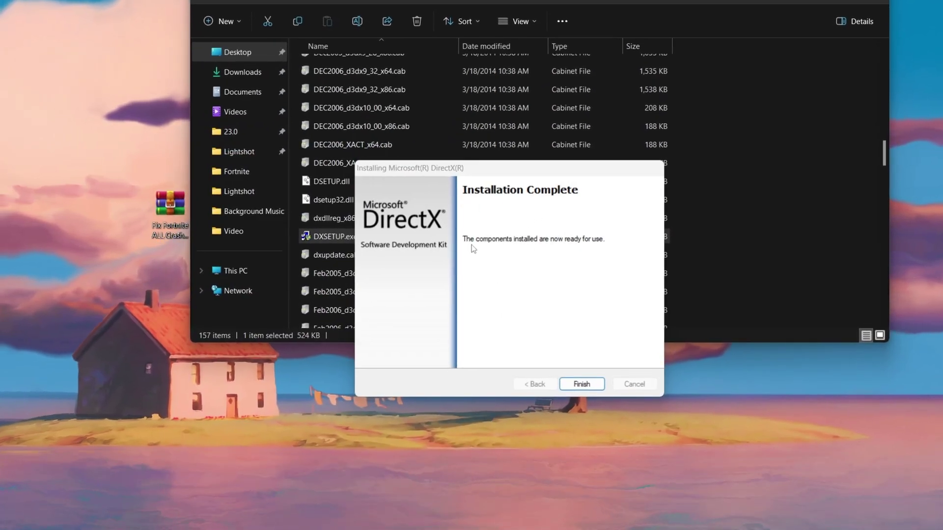
pyautogui.click(581, 384)
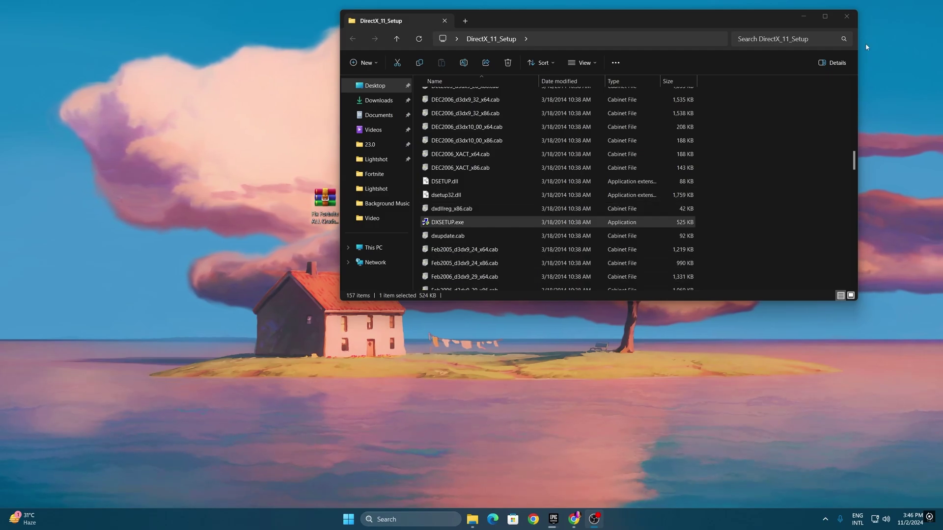
pyautogui.click(848, 20)
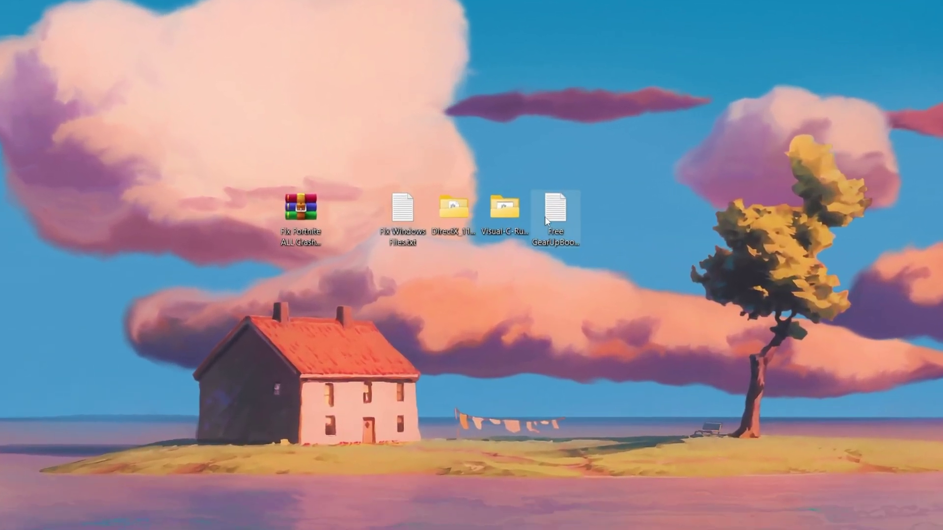
# Step: Run install_all.bat from the Visual-C-Runtimes folder as administrator
pyautogui.doubleClick(515, 210)
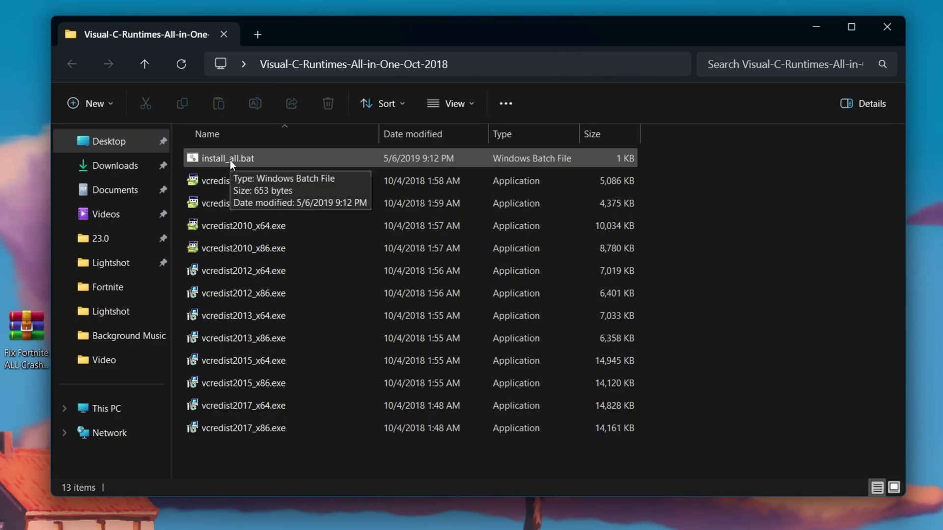
pyautogui.rightClick(213, 157)
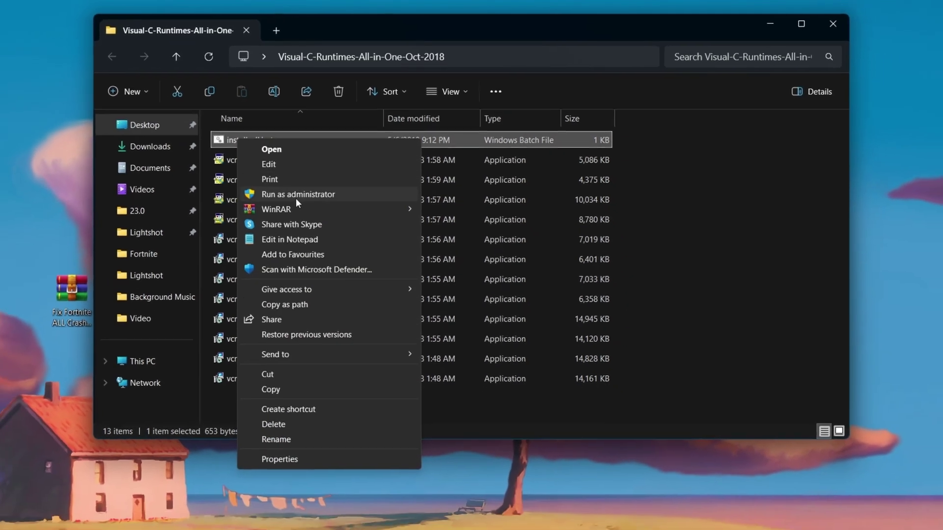
pyautogui.click(286, 215)
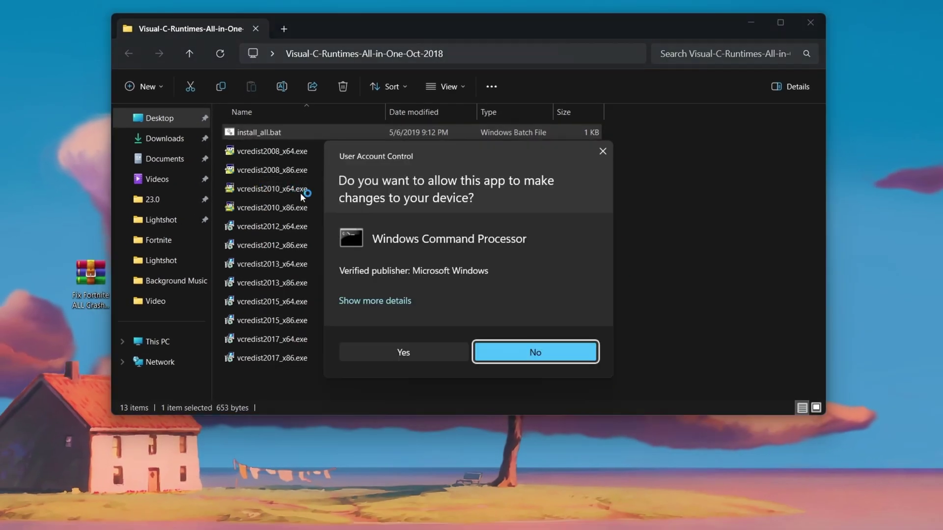
pyautogui.click(402, 355)
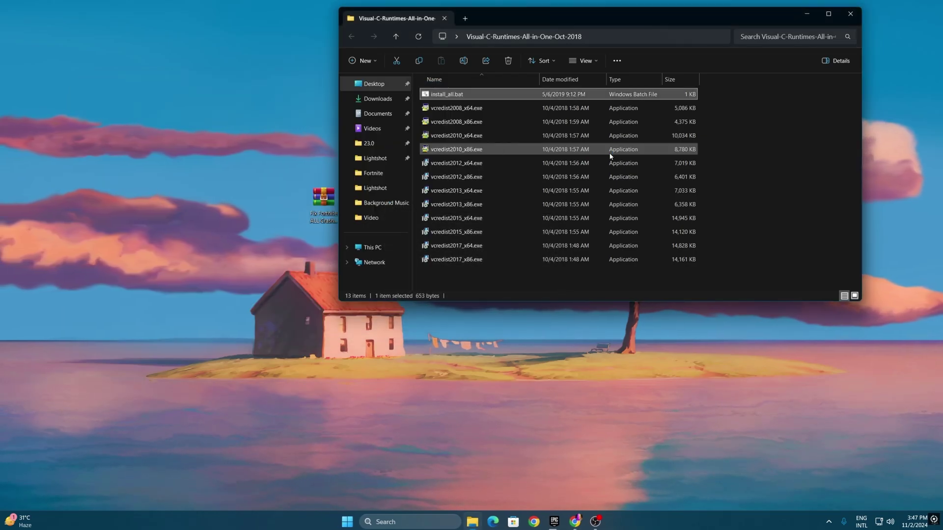
# Step: Close the runtimes folder and open the free GearUP Booster text file
pyautogui.click(846, 16)
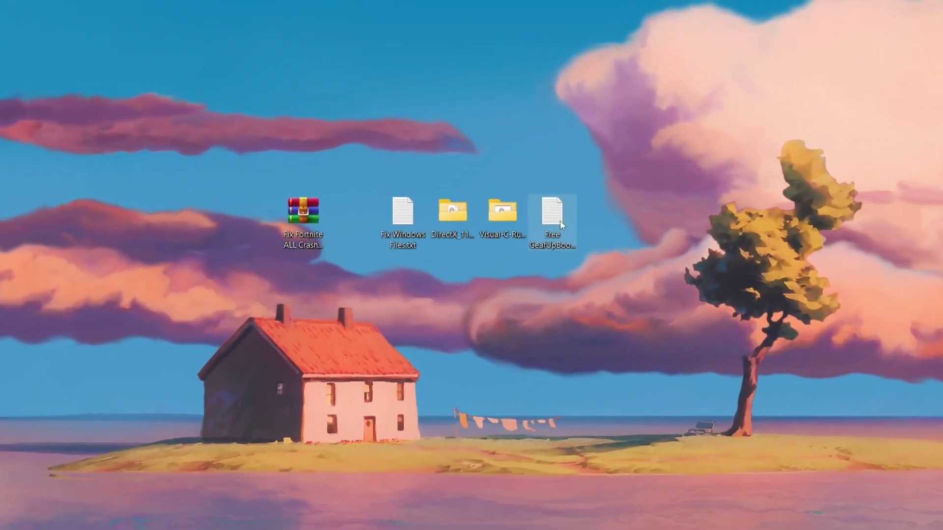
pyautogui.click(562, 215)
pyautogui.doubleClick(551, 240)
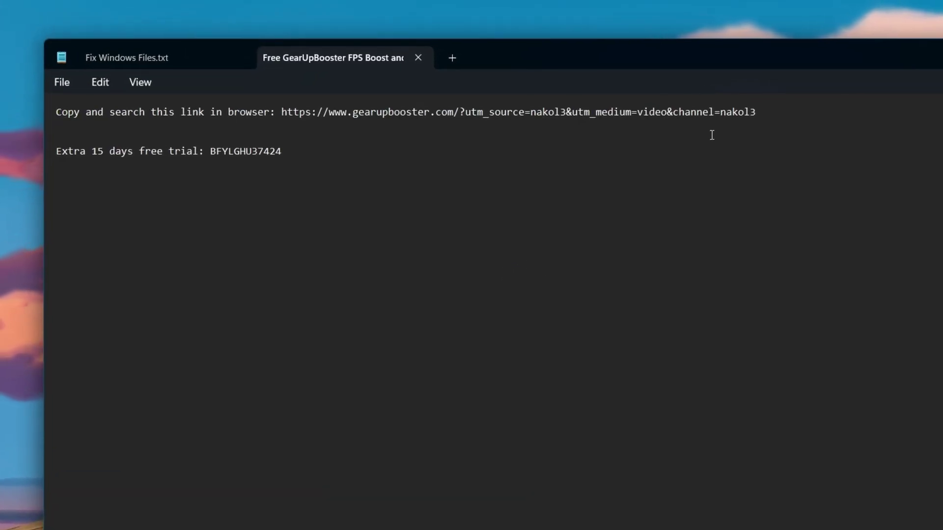
# Step: Copy the GearUP Booster website link from the text file's first line
pyautogui.moveTo(759, 113); pyautogui.dragTo(282, 115)
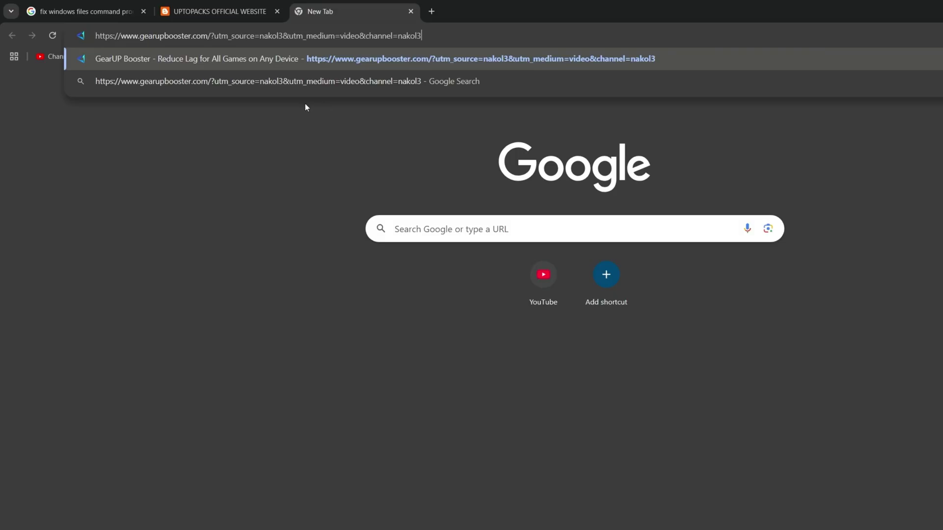
pyautogui.press('Return')
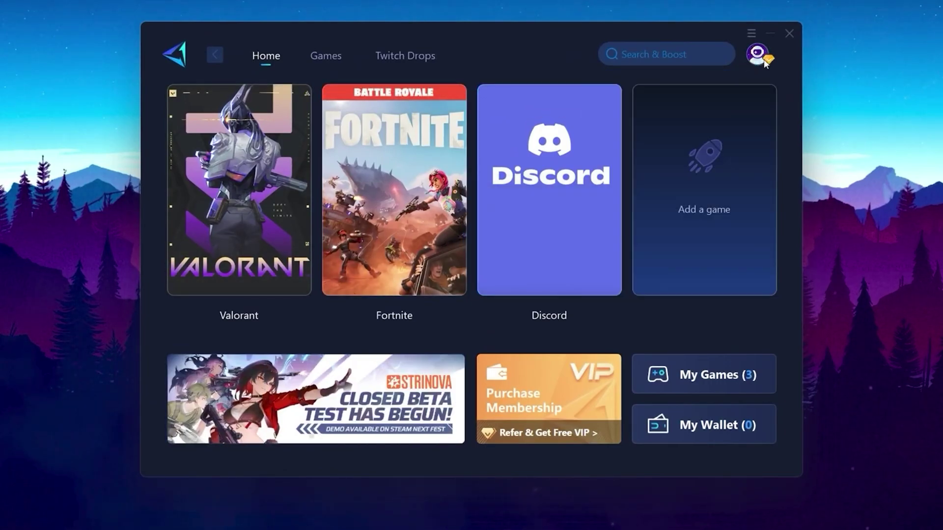
# Step: Boost Fortnite in GearUP Booster on the auto server and node, then launch the game
pyautogui.moveTo(761, 58)
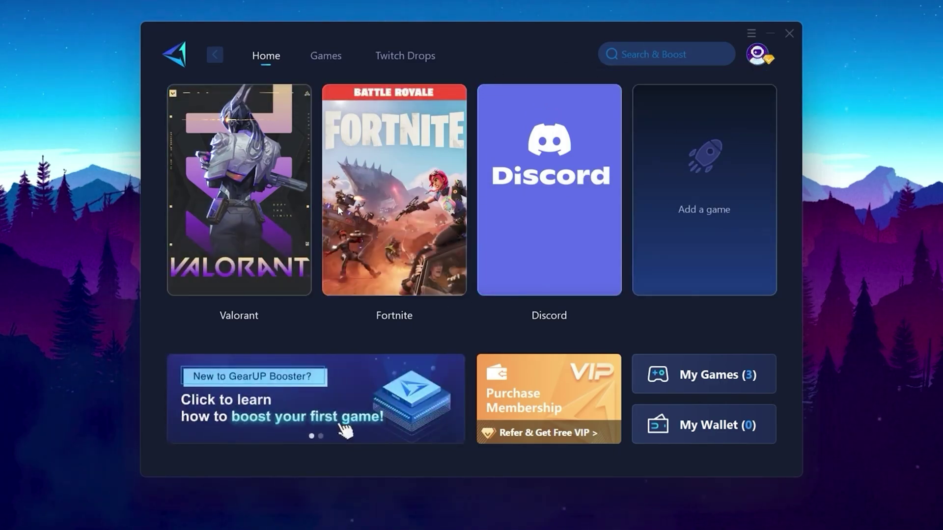
pyautogui.click(317, 58)
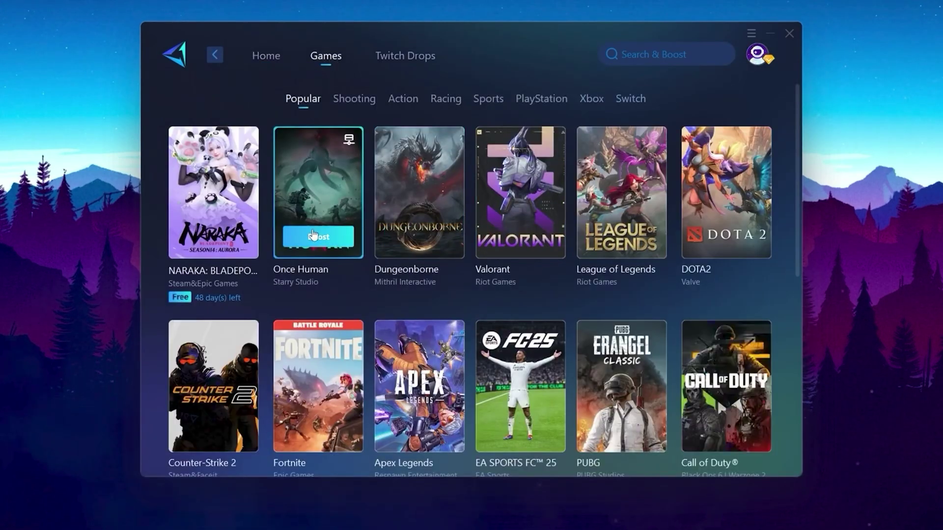
pyautogui.click(272, 61)
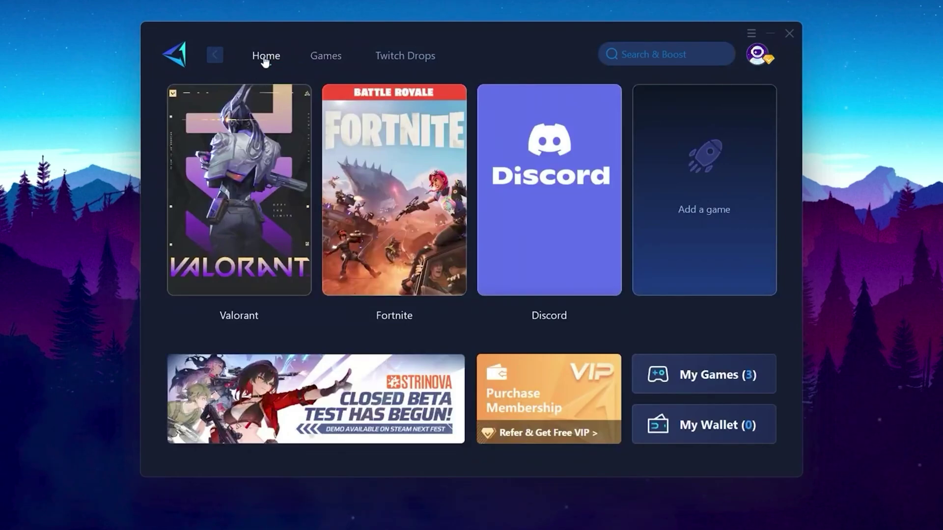
pyautogui.moveTo(448, 205)
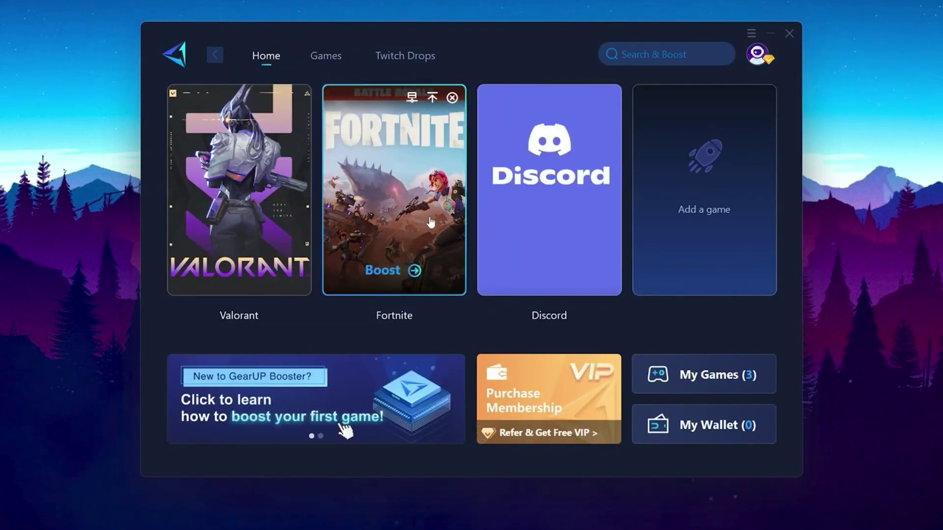
pyautogui.click(393, 272)
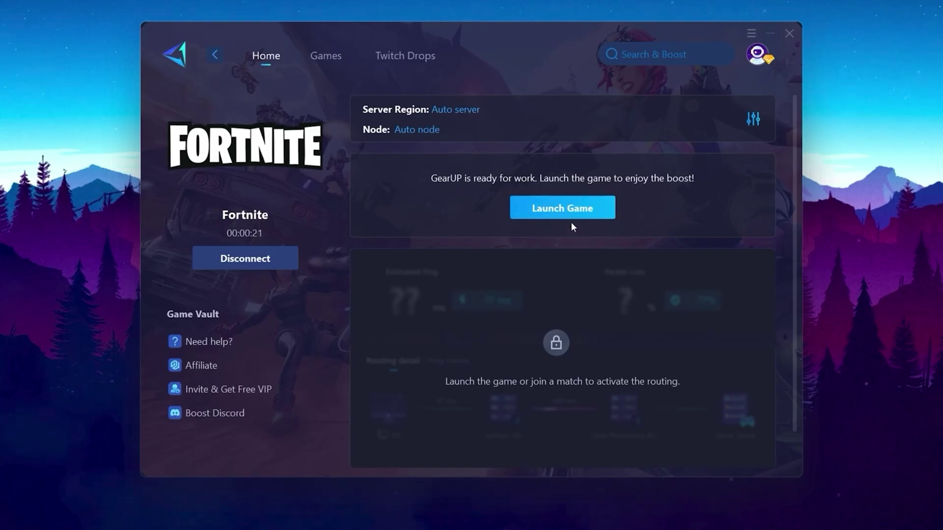
pyautogui.click(552, 216)
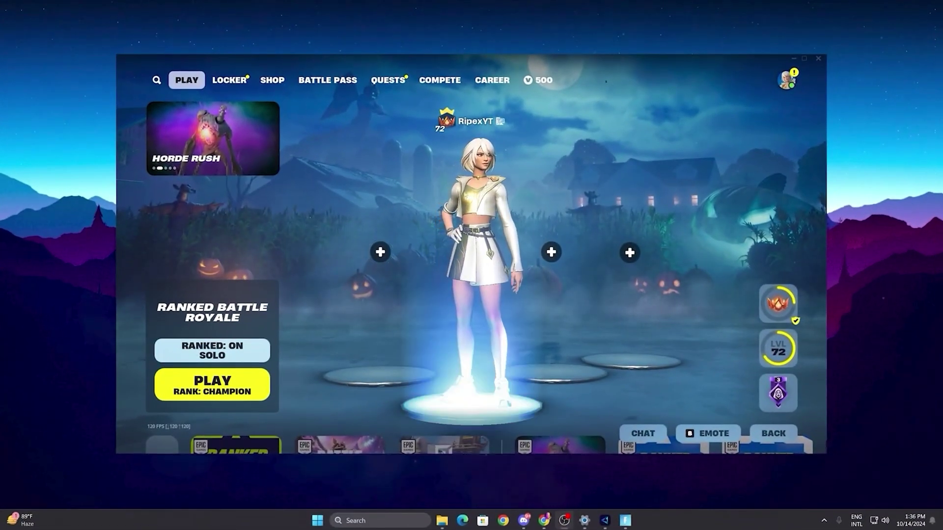
# Step: Check GearUP Booster's 51 ms ping while Fortnite sits in the lobby
pyautogui.click(604, 520)
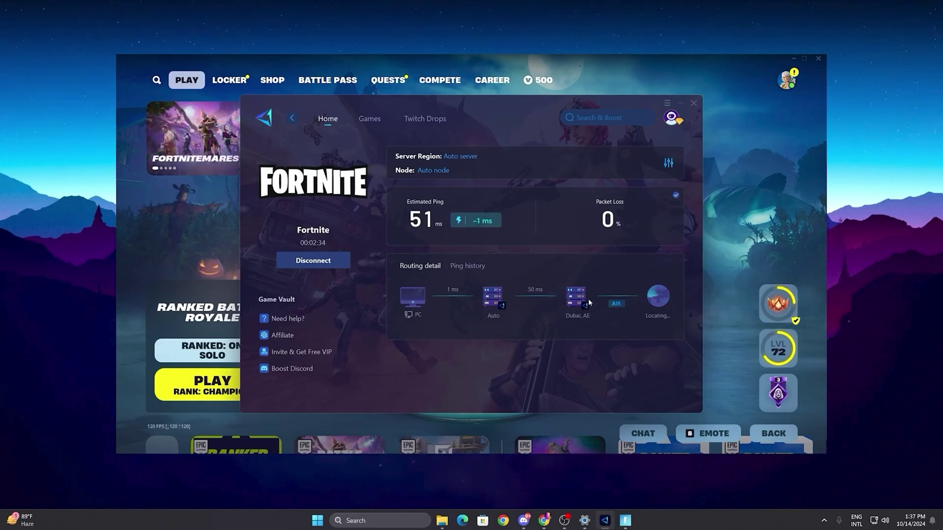
pyautogui.moveTo(624, 313)
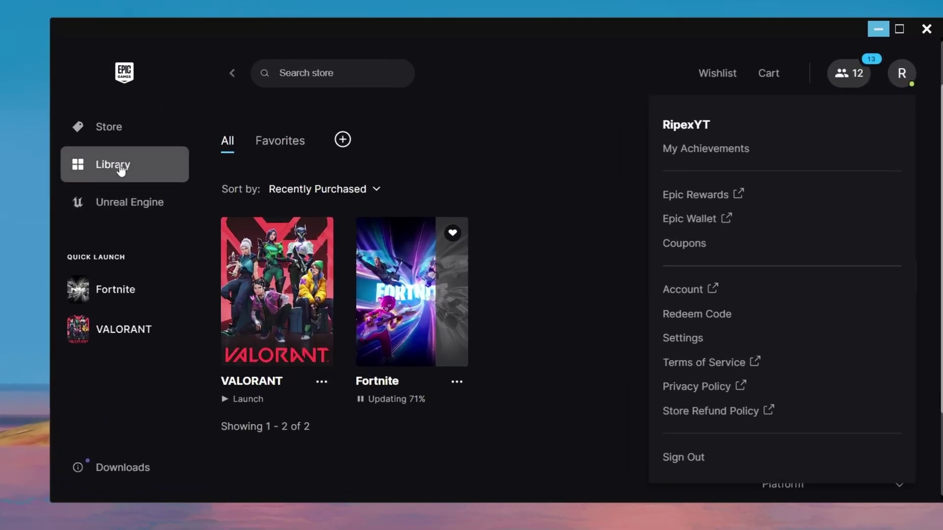
# Step: Apply Fortnite's installation options with DirectX 12 Shaders and Pre-download Streamed Assets checked
pyautogui.click(458, 384)
pyautogui.click(473, 272)
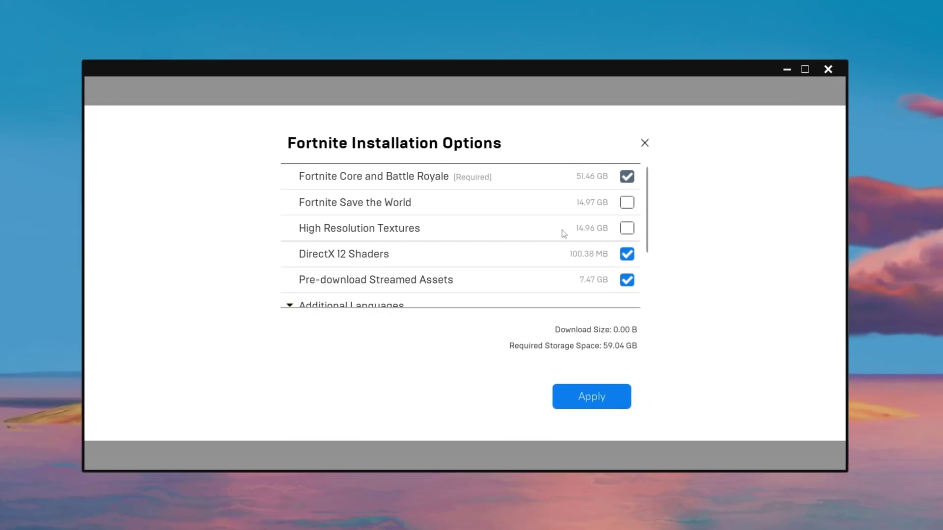
pyautogui.scroll(-2, 478, 223)
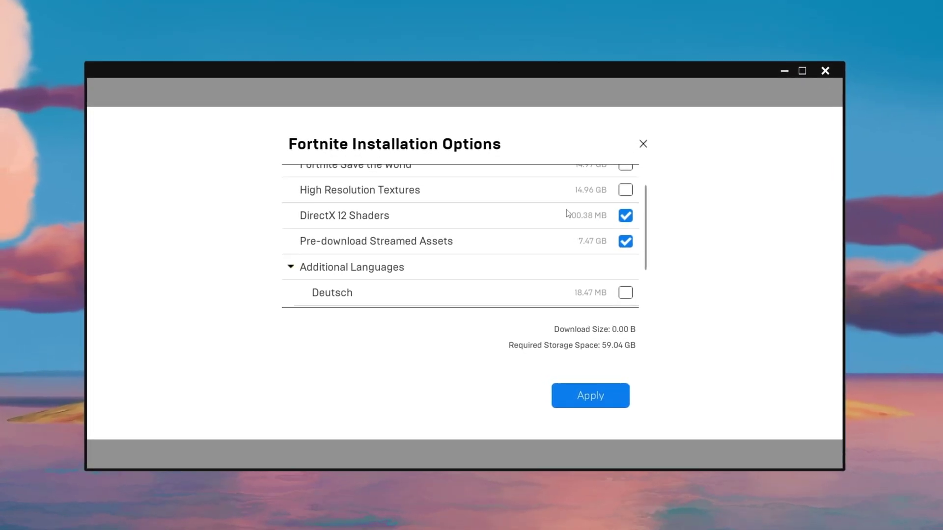
pyautogui.moveTo(350, 244)
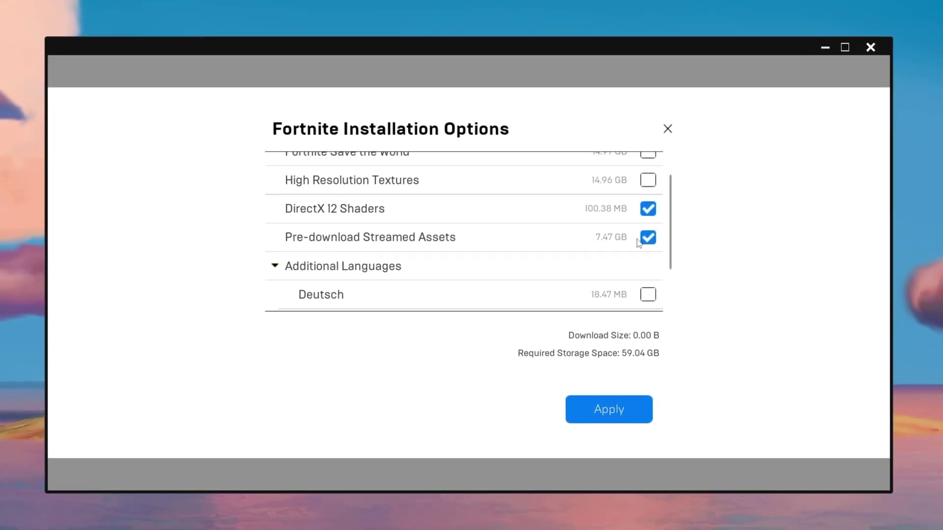
pyautogui.moveTo(319, 242)
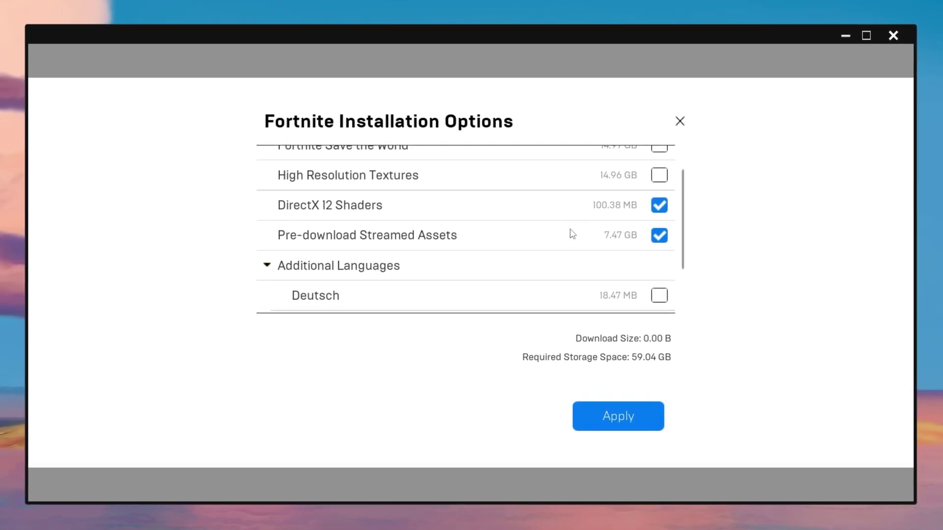
pyautogui.click(615, 415)
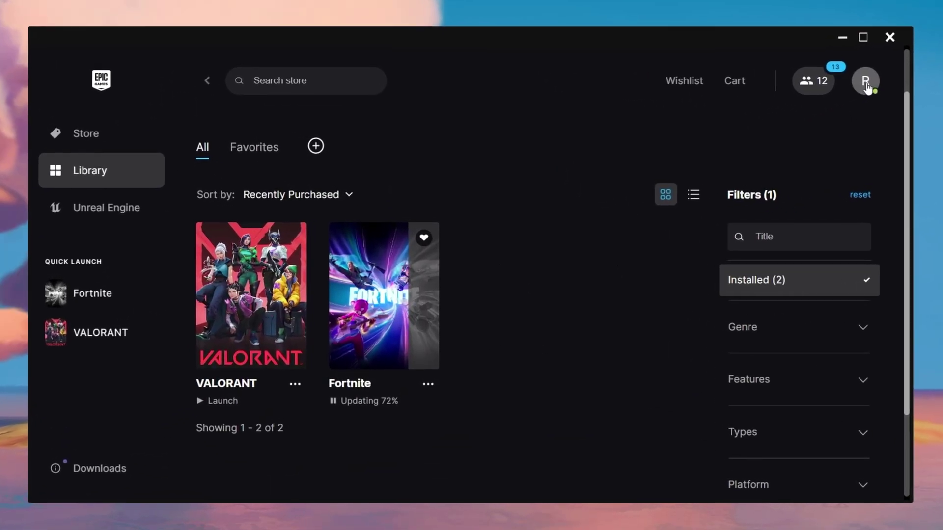
# Step: In the launcher settings, give Fortnite the command line argument -USEALLAVAILABLECORES, then close the launcher
pyautogui.click(861, 87)
pyautogui.click(659, 345)
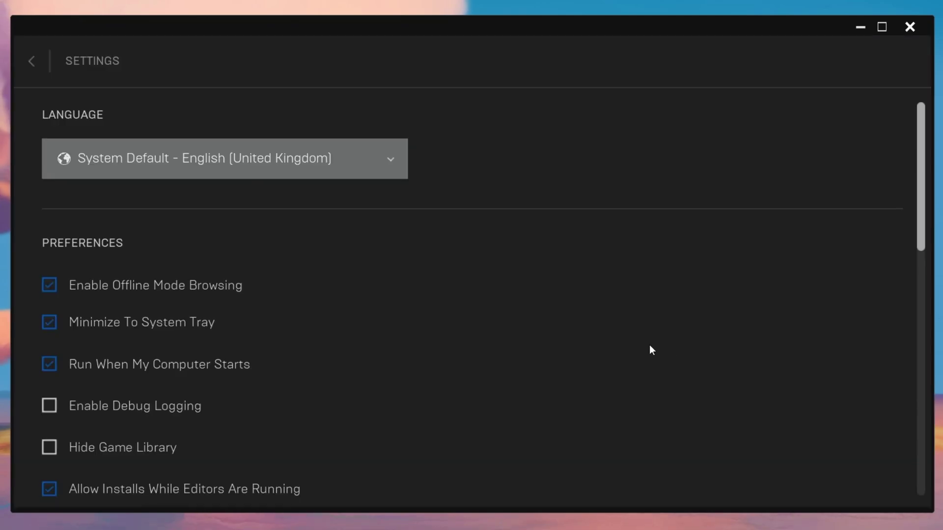
pyautogui.scroll(-10, 302, 278)
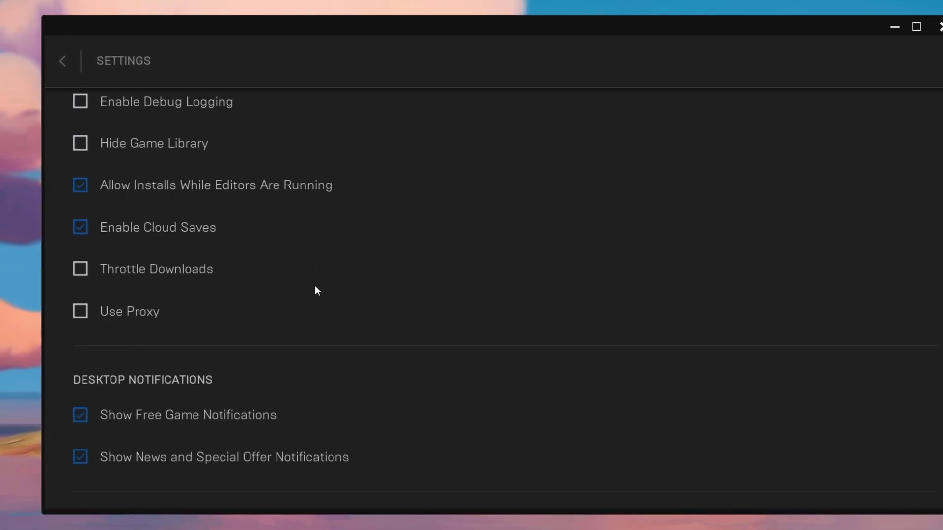
pyautogui.scroll(-7, 330, 267)
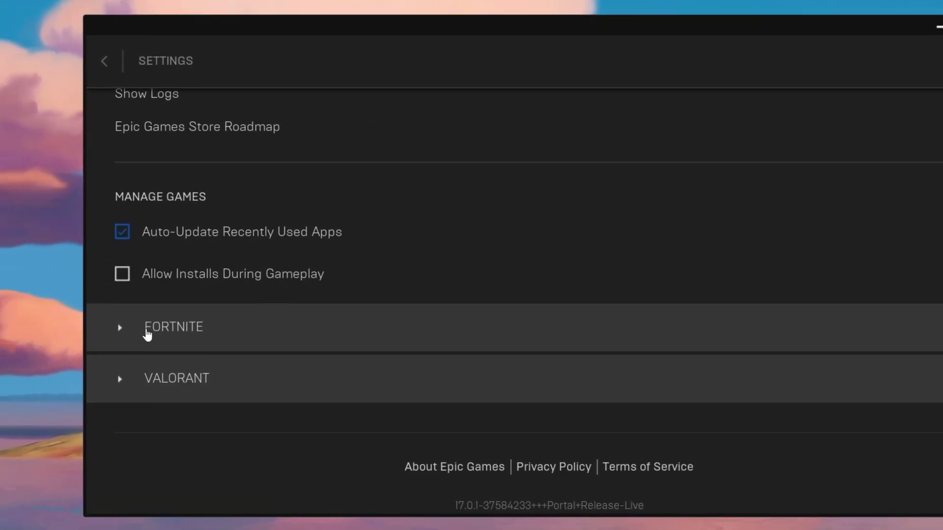
pyautogui.click(134, 334)
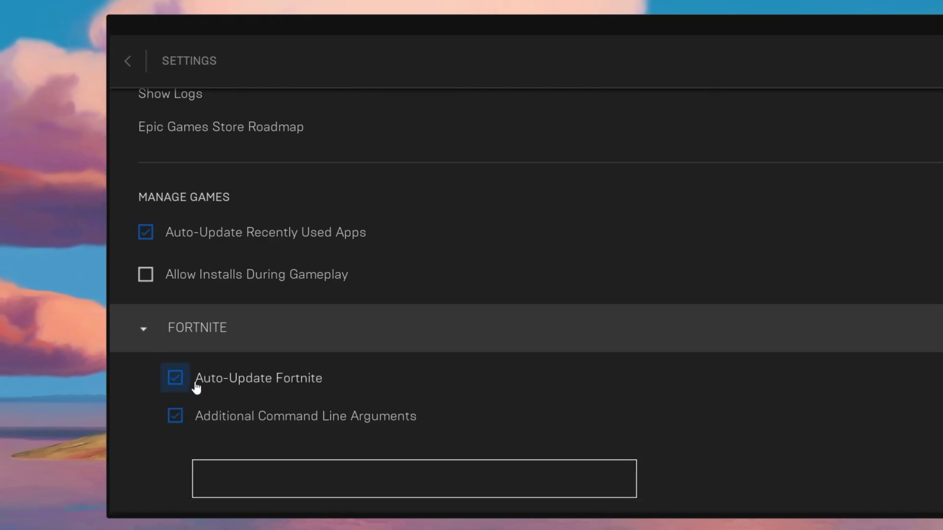
pyautogui.scroll(-2, 187, 373)
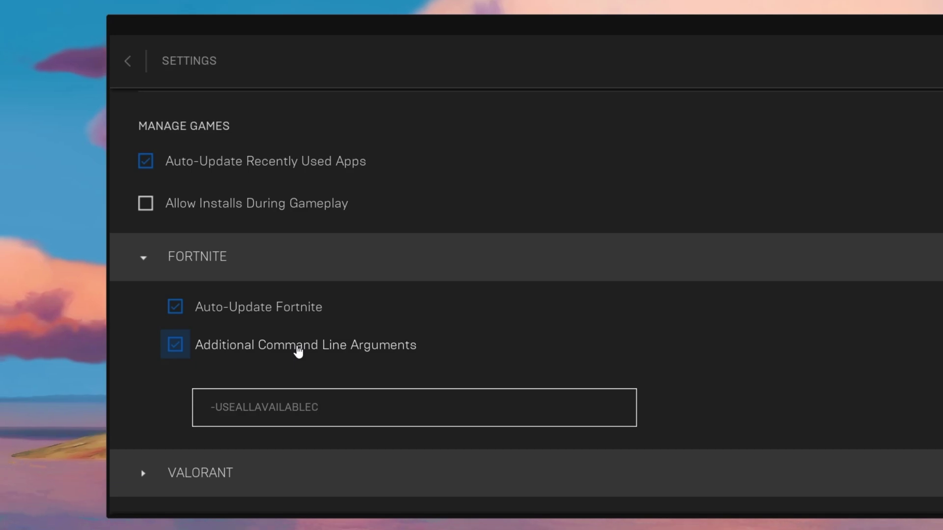
pyautogui.click(431, 414)
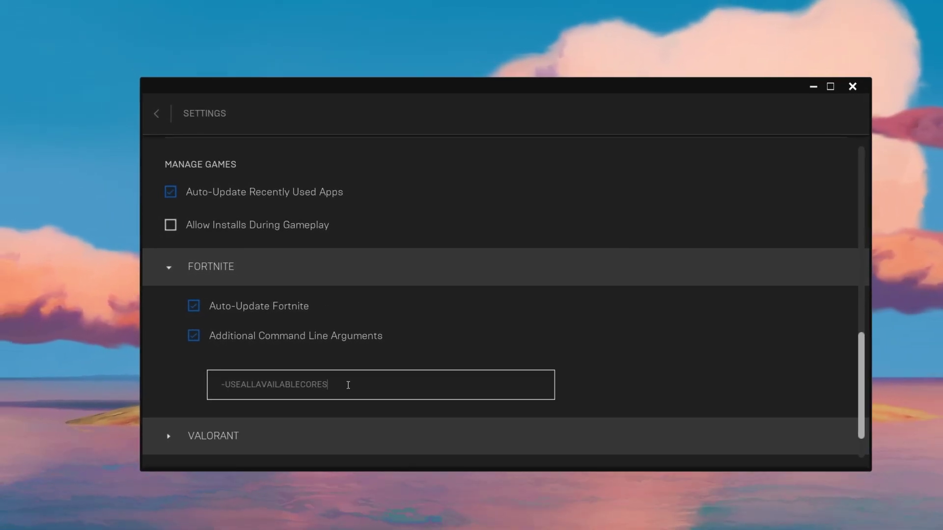
pyautogui.click(853, 87)
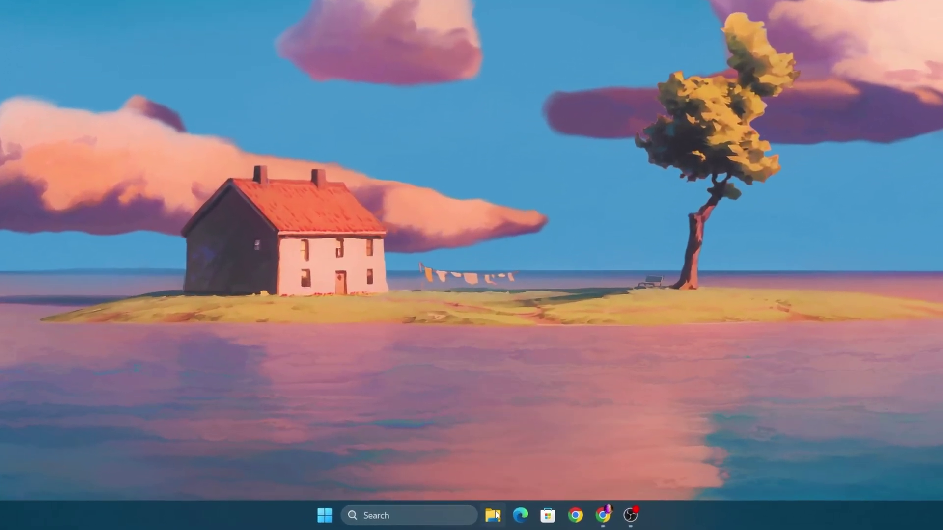
# Step: Browse to C:\Program Files\Epic Games\Fortnite\FortniteGame\Binaries\Win64\EasyAntiCheat in File Explorer
pyautogui.click(489, 517)
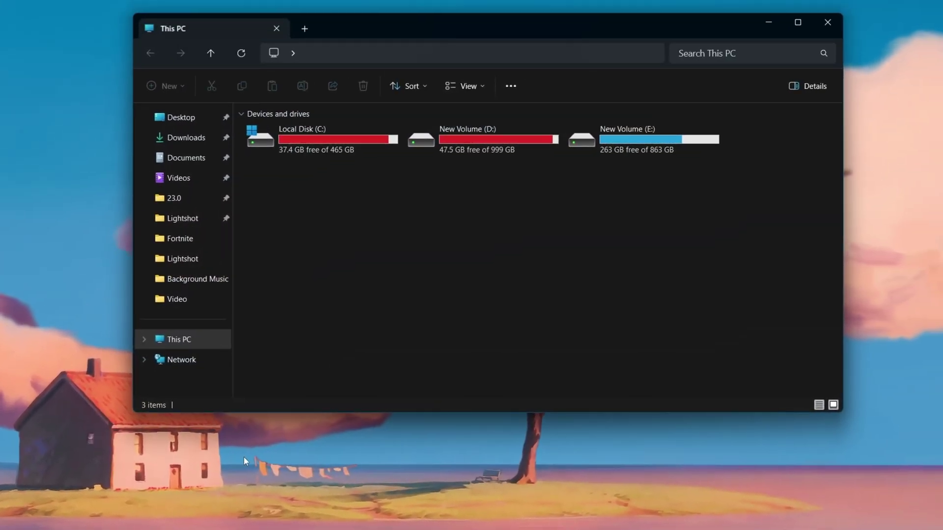
pyautogui.doubleClick(318, 138)
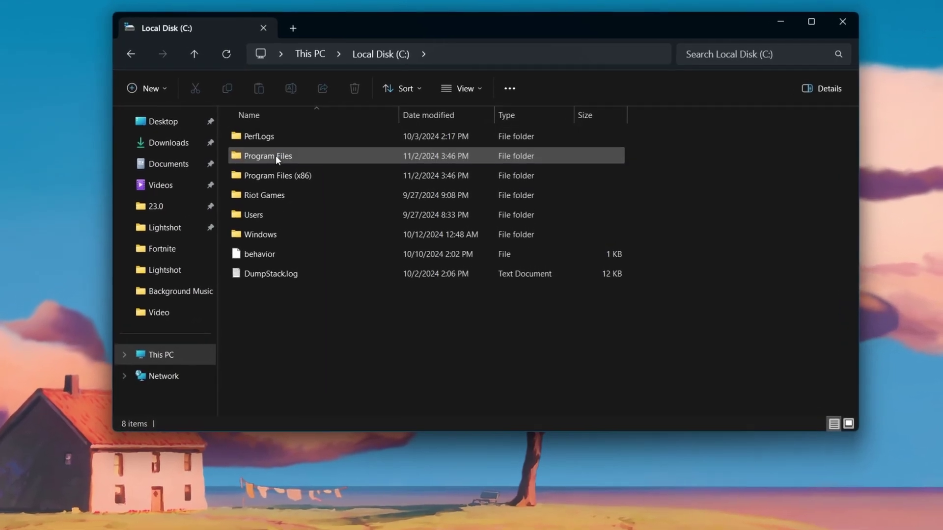
pyautogui.click(273, 152)
pyautogui.doubleClick(243, 166)
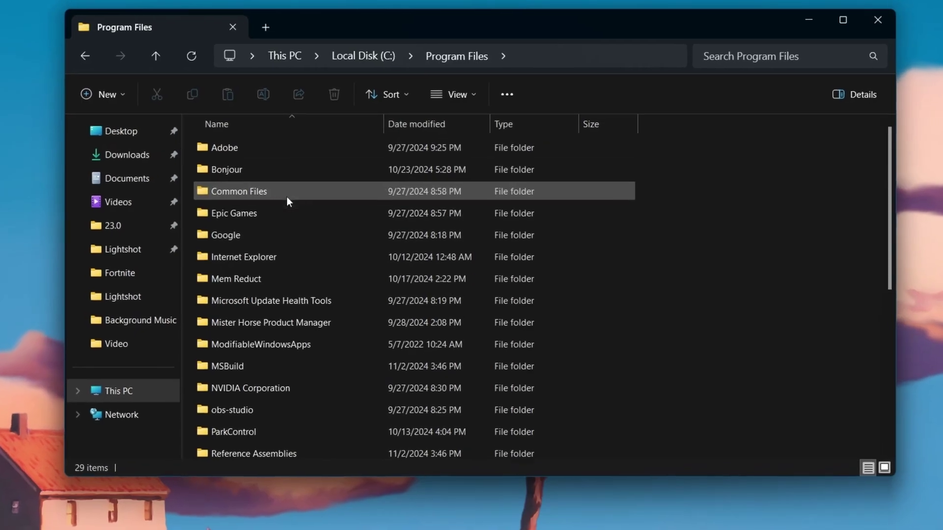
pyautogui.doubleClick(294, 206)
pyautogui.doubleClick(275, 148)
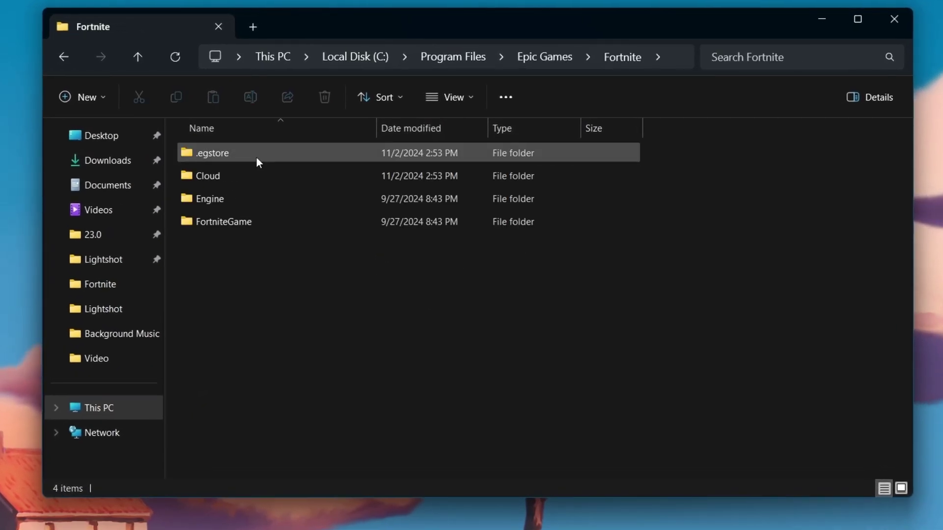
pyautogui.doubleClick(249, 218)
pyautogui.doubleClick(227, 158)
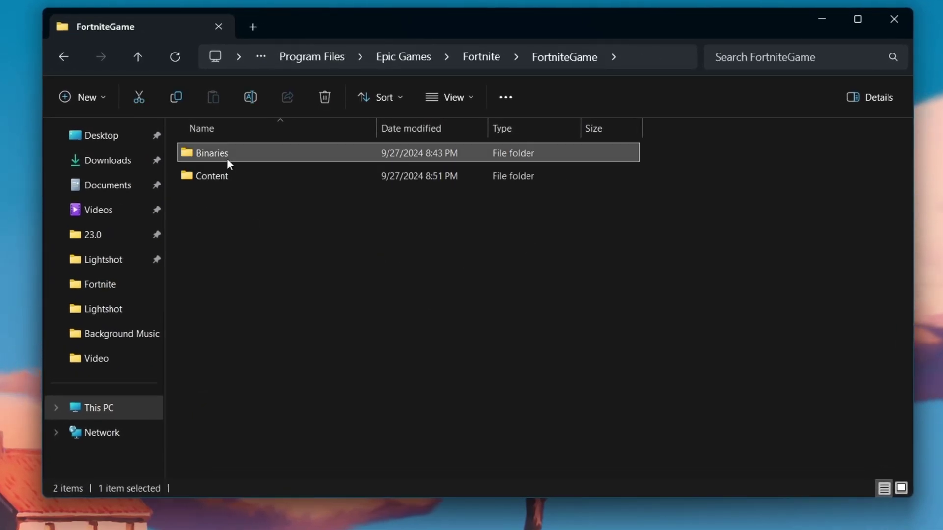
pyautogui.doubleClick(232, 175)
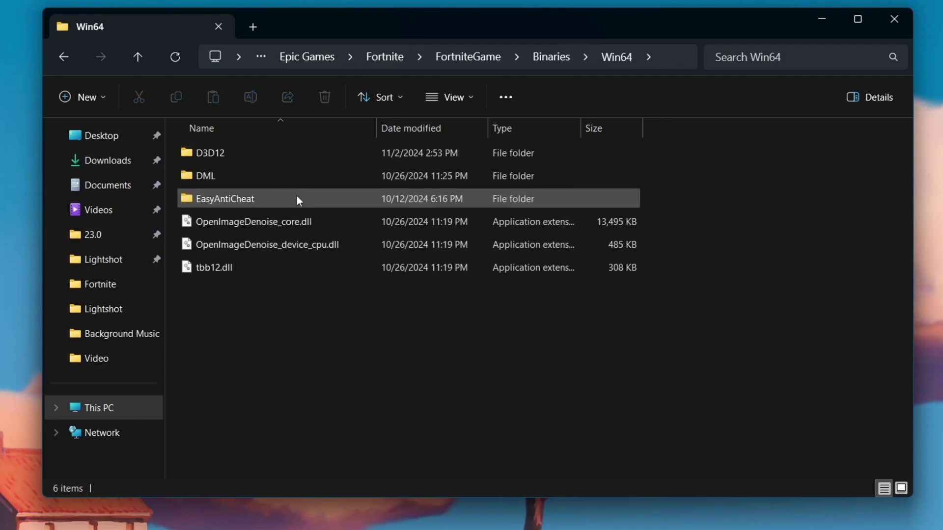
pyautogui.doubleClick(234, 199)
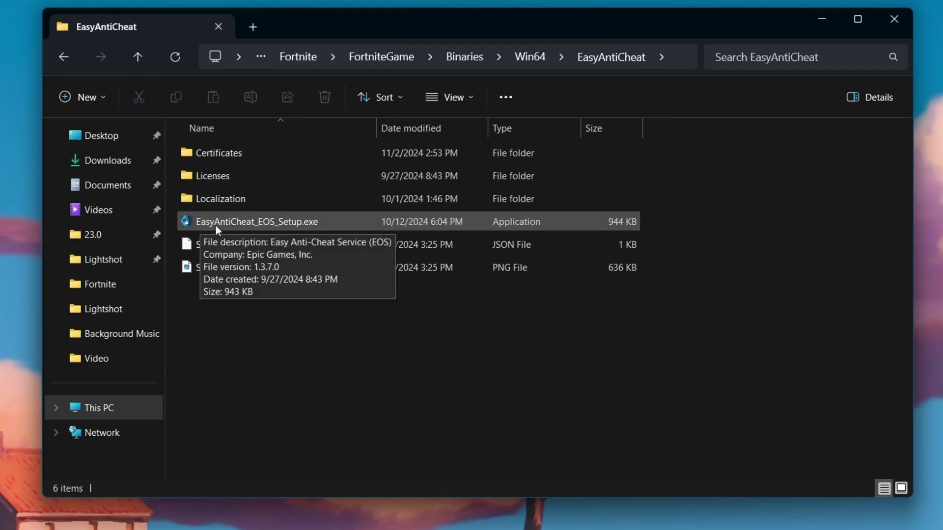
# Step: Run EasyAntiCheat_EOS_Setup.exe as administrator, approve the prompt, and close File Explorer
pyautogui.rightClick(244, 219)
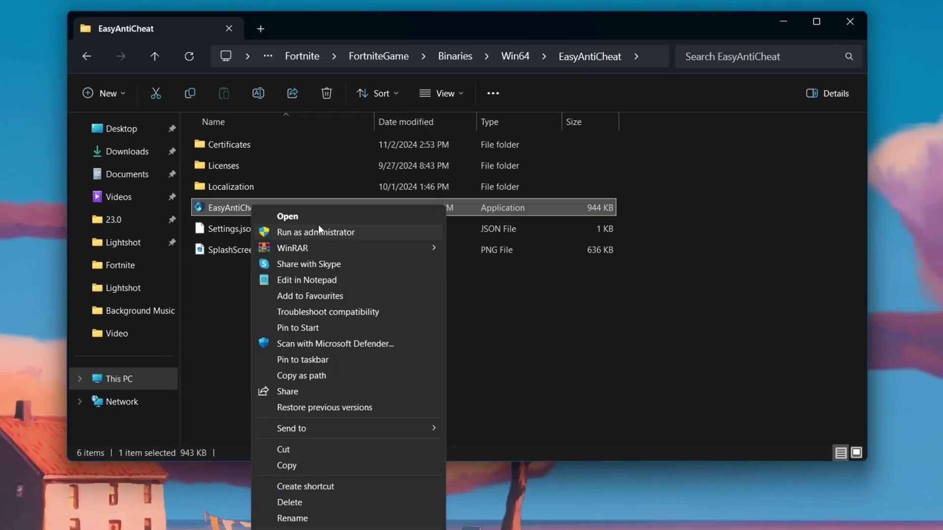
pyautogui.click(304, 245)
pyautogui.click(388, 374)
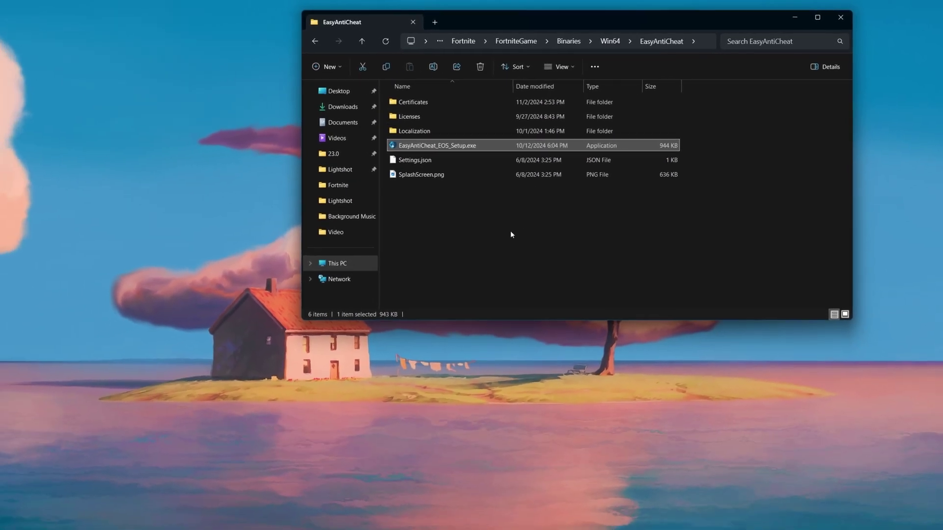
pyautogui.click(849, 16)
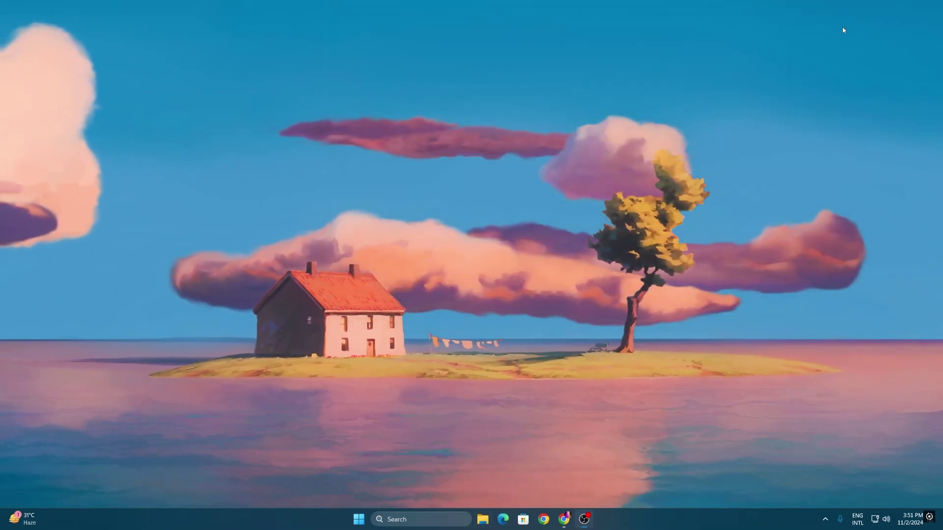